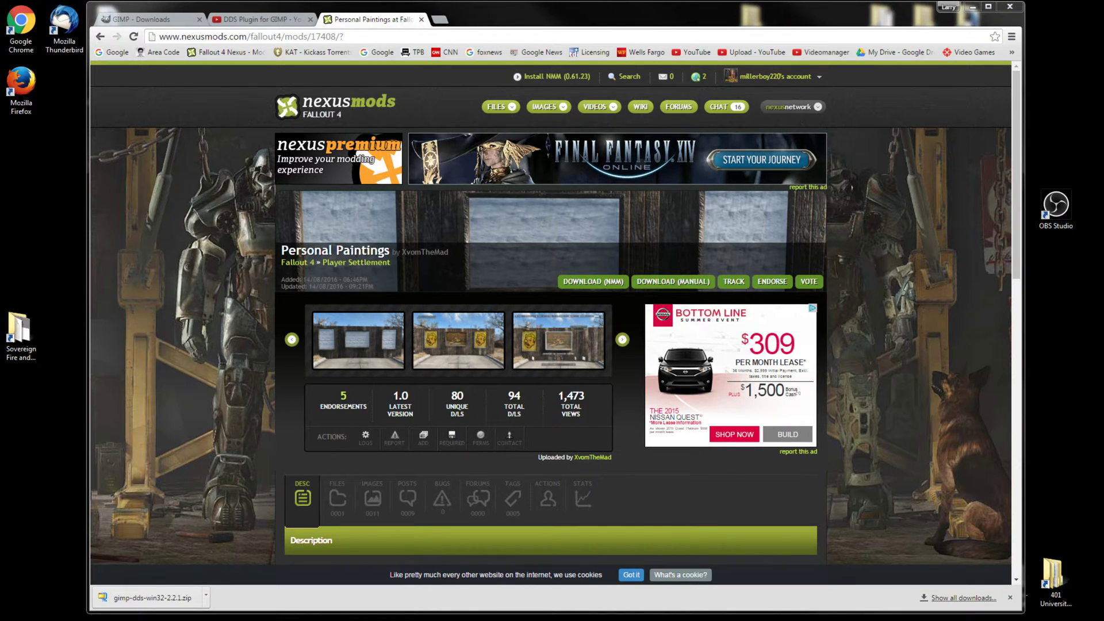
# Switch from Nexus Mods to the GIMP Downloads page offering version 2.8.18.
pyautogui.click(161, 26)
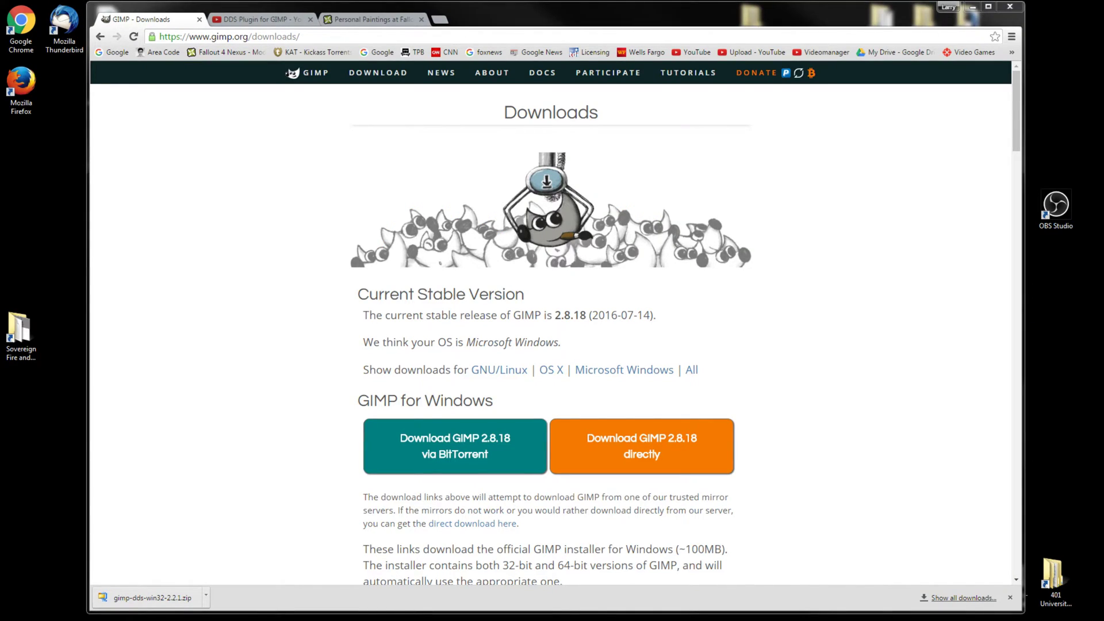
# Browse the game's textures > SetDressing > PP folder in Explorer.
pyautogui.hotkey('alt', 'Tab')
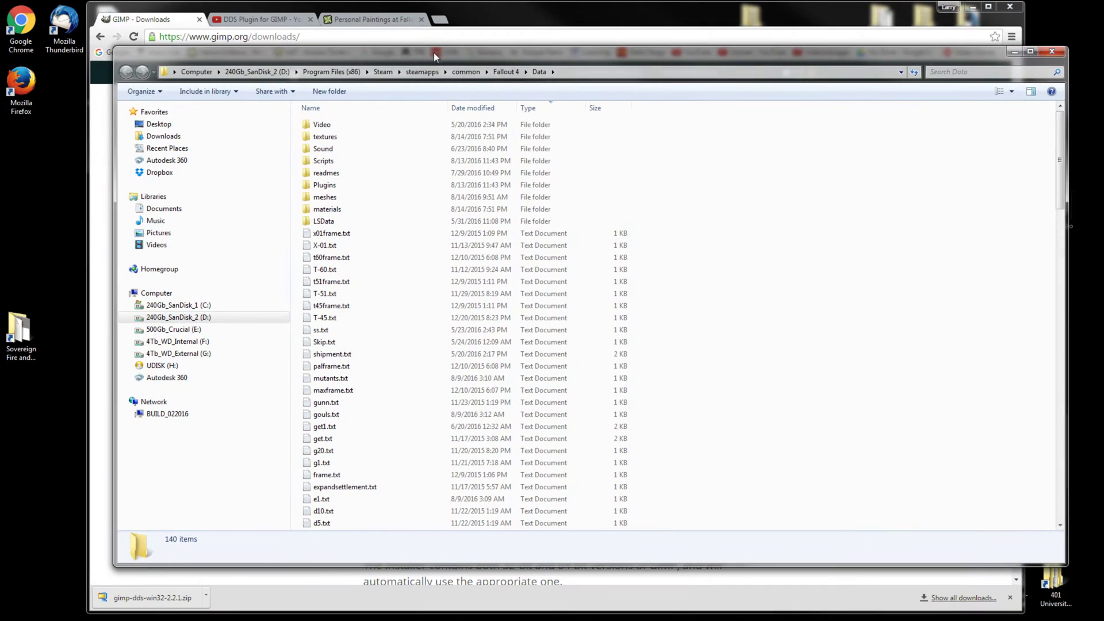
pyautogui.doubleClick(325, 137)
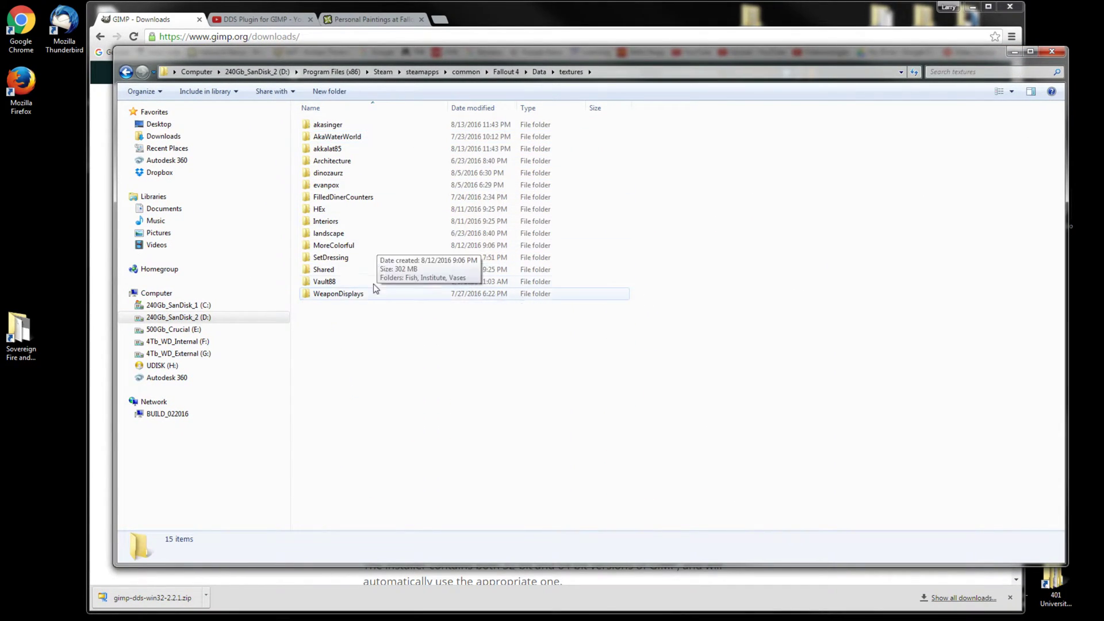
pyautogui.doubleClick(325, 257)
pyautogui.doubleClick(319, 127)
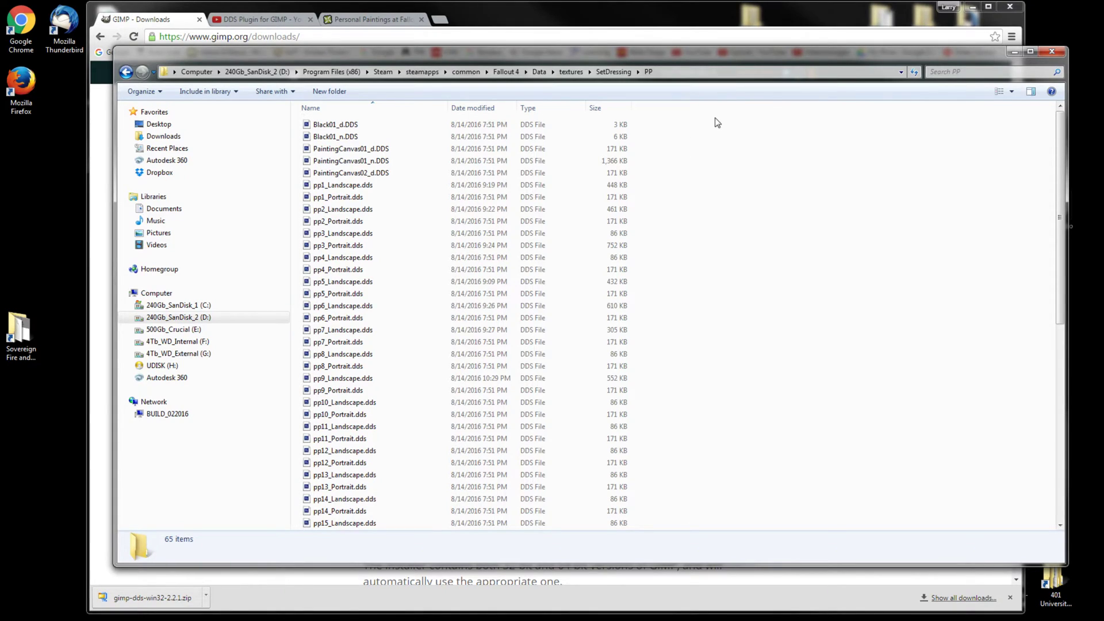
# Check the dds folder in Documents, then close Explorer.
pyautogui.click(164, 208)
pyautogui.doubleClick(316, 161)
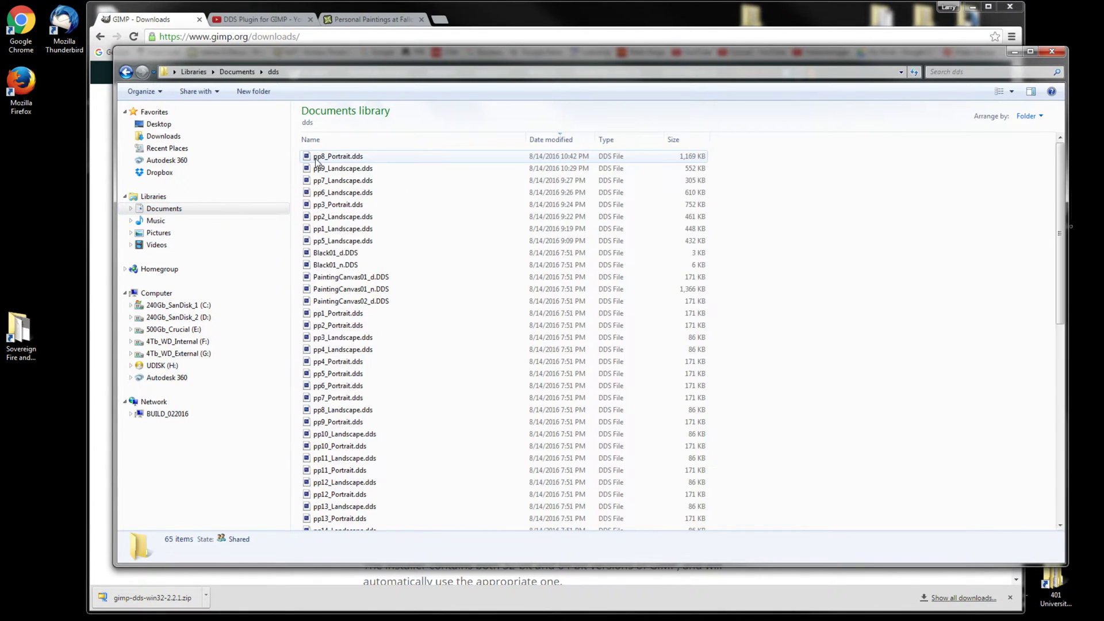
pyautogui.click(1052, 52)
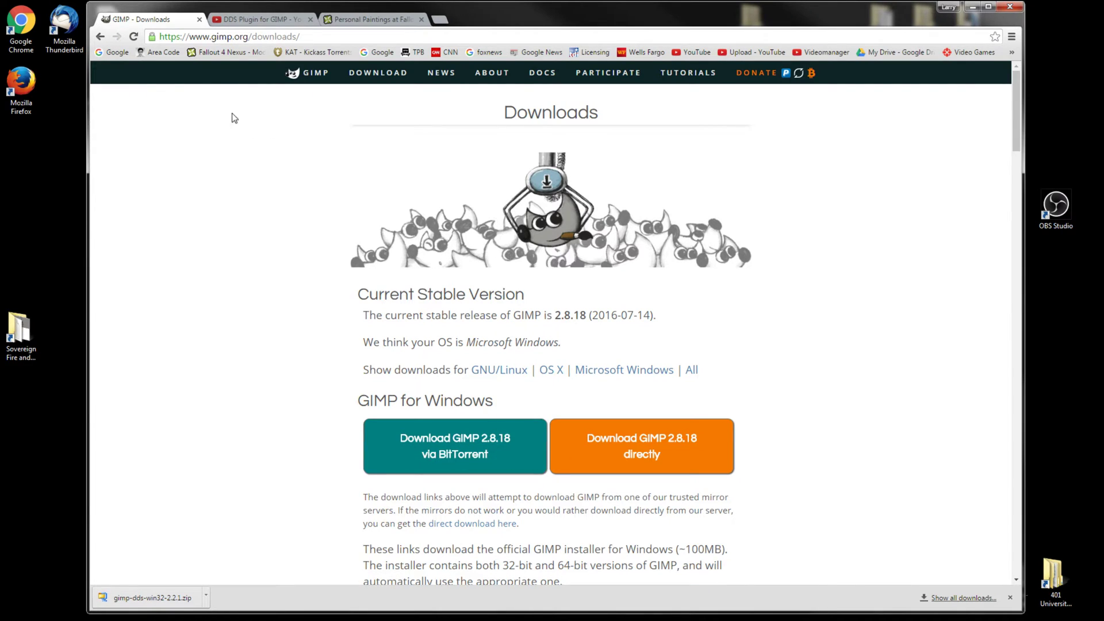
# Bring up the 'DDS Plugin for GIMP' YouTube page, then open Explorer at Computer.
pyautogui.click(241, 23)
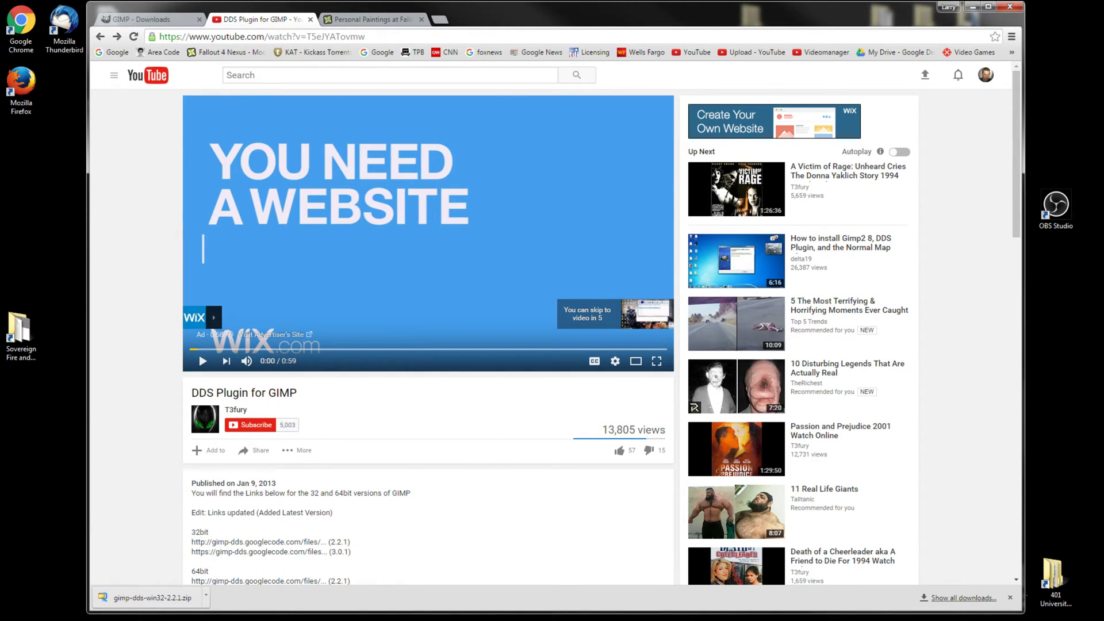
pyautogui.press('super+e')
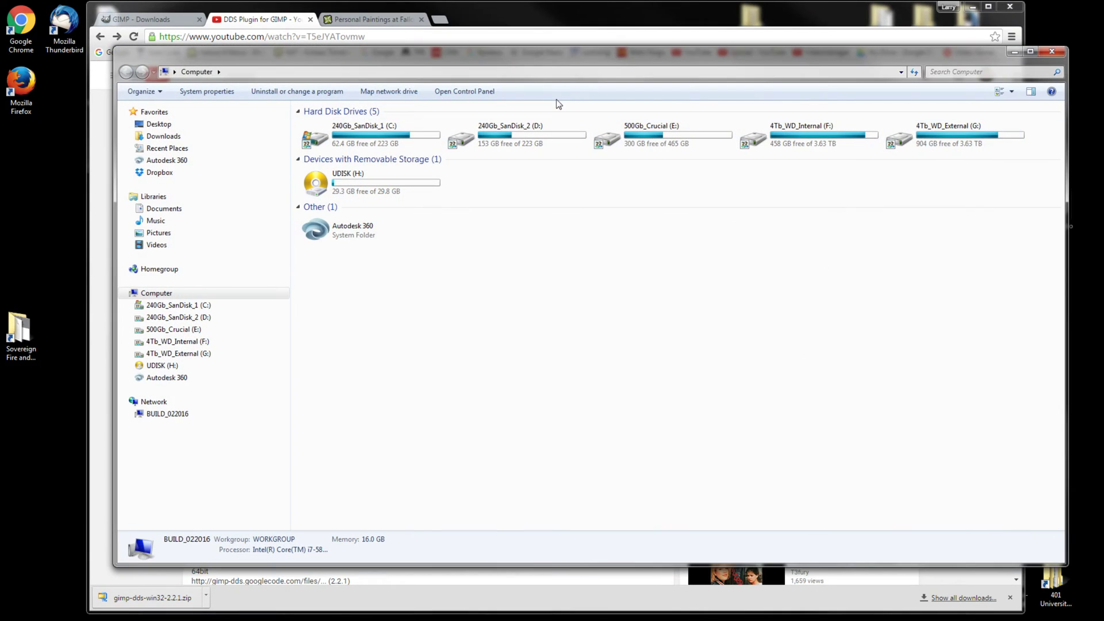
# Verify dds.exe is in C:\Program Files\GIMP 2\lib\gimp\2.0\plug-ins, then close Explorer.
pyautogui.doubleClick(343, 130)
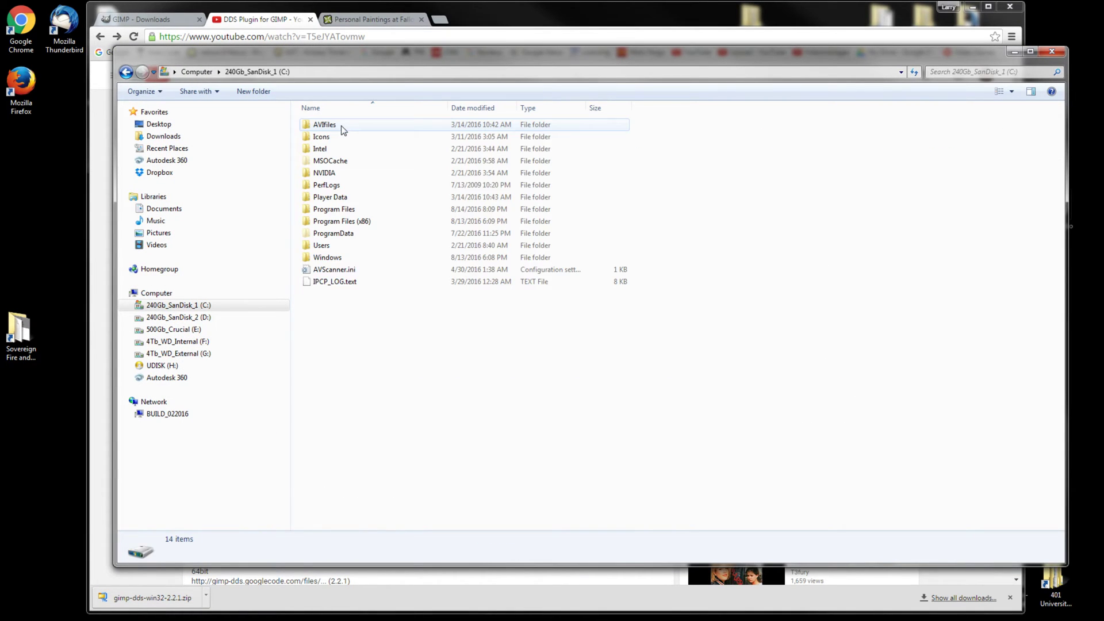
pyautogui.doubleClick(344, 211)
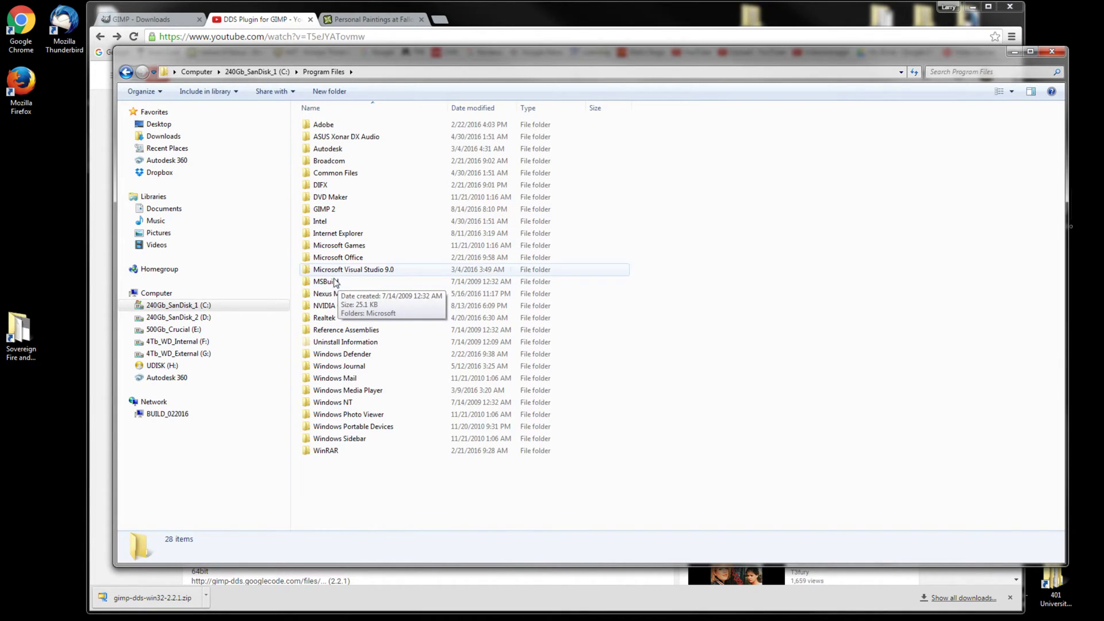
pyautogui.doubleClick(325, 209)
pyautogui.doubleClick(317, 150)
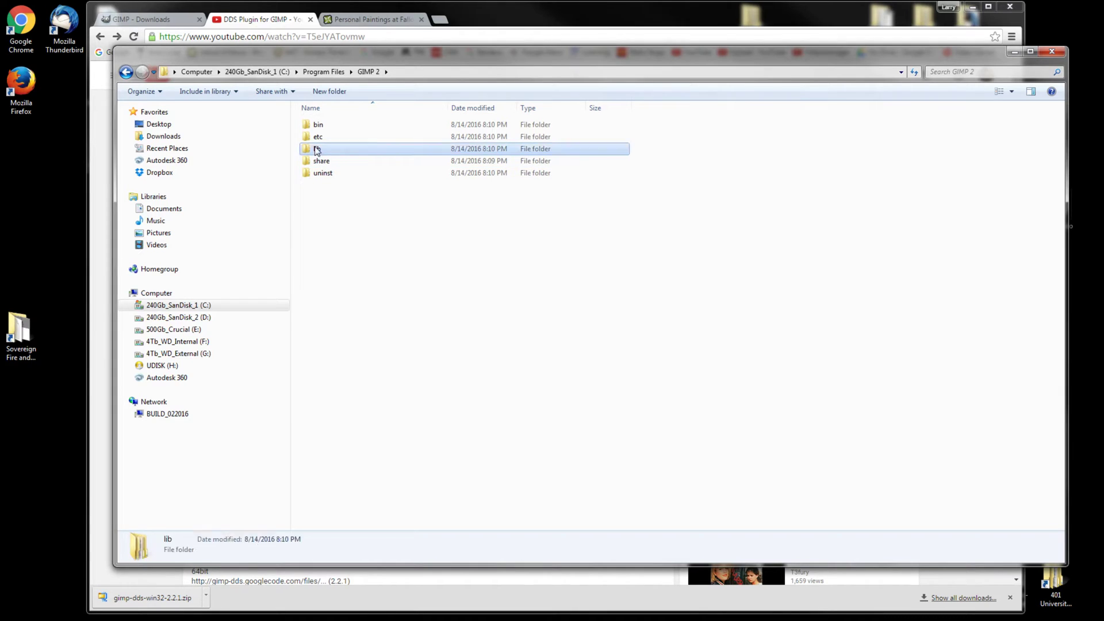
pyautogui.click(324, 161)
pyautogui.doubleClick(324, 162)
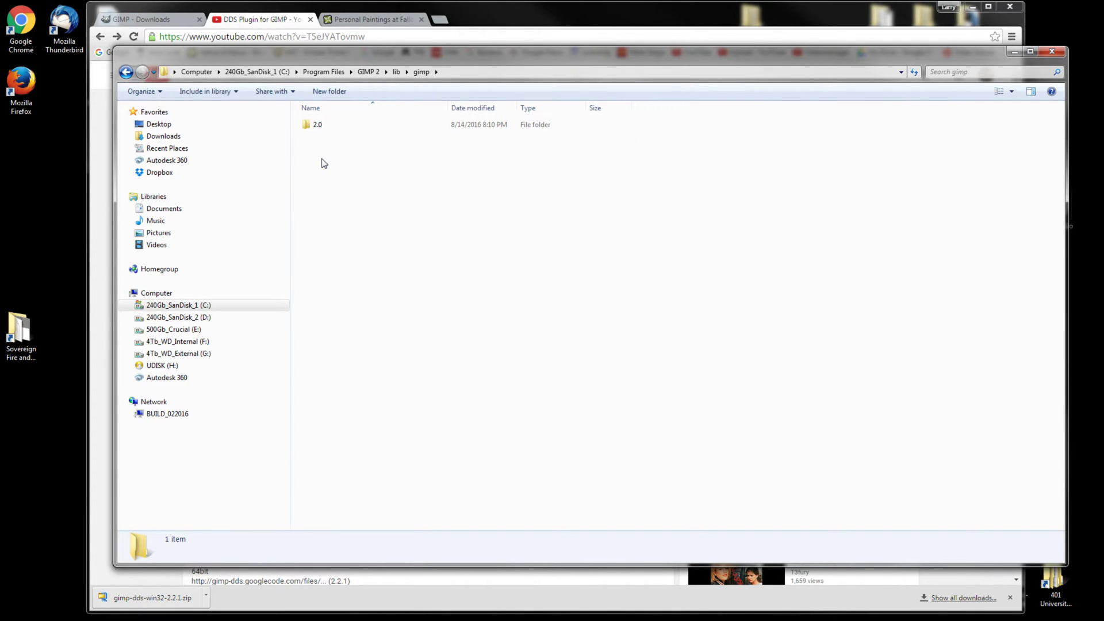
pyautogui.doubleClick(313, 126)
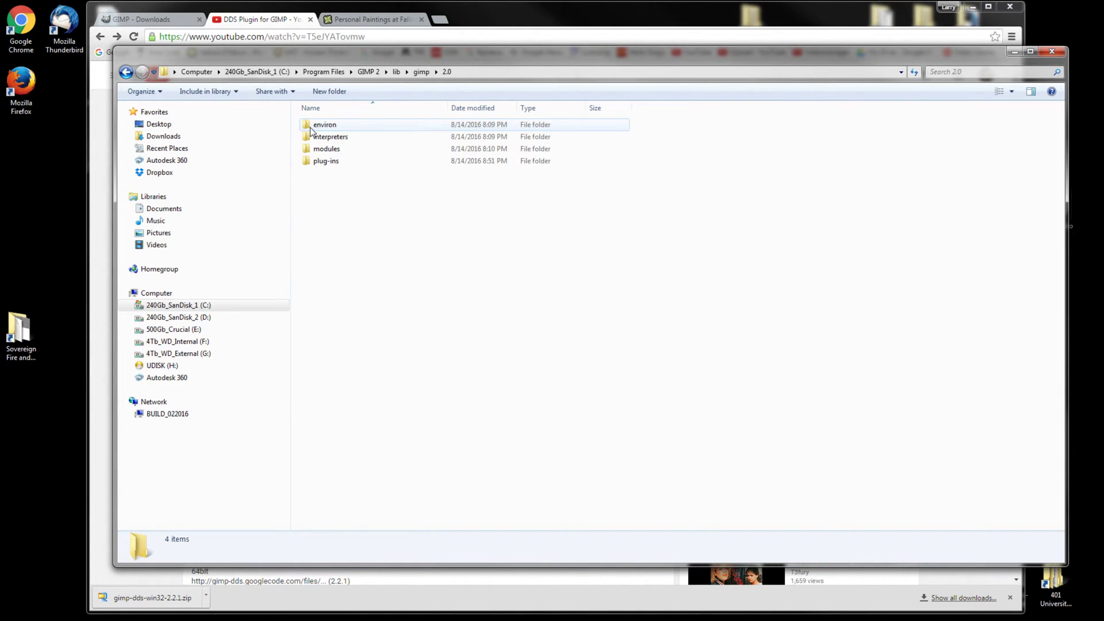
pyautogui.doubleClick(336, 163)
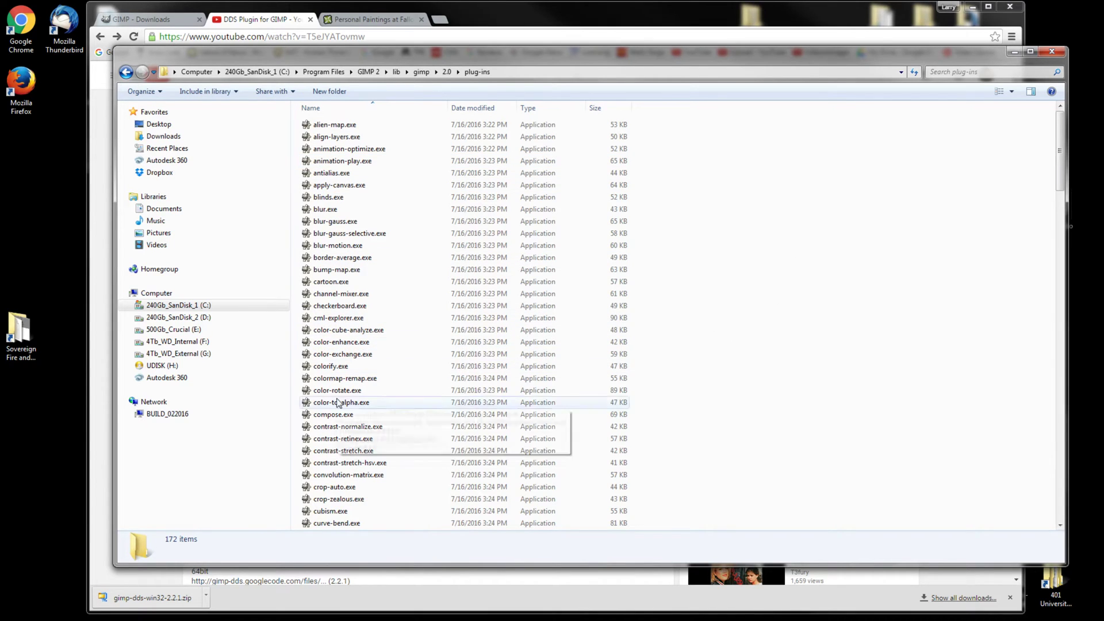
pyautogui.scroll(-3, 325, 443)
pyautogui.click(324, 427)
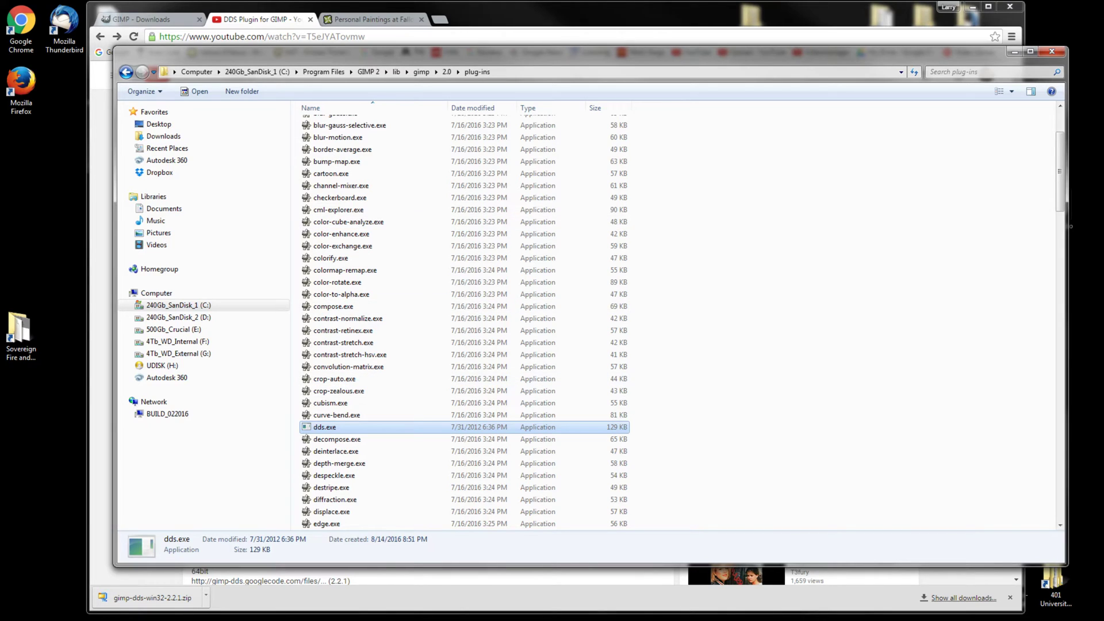
pyautogui.click(1059, 52)
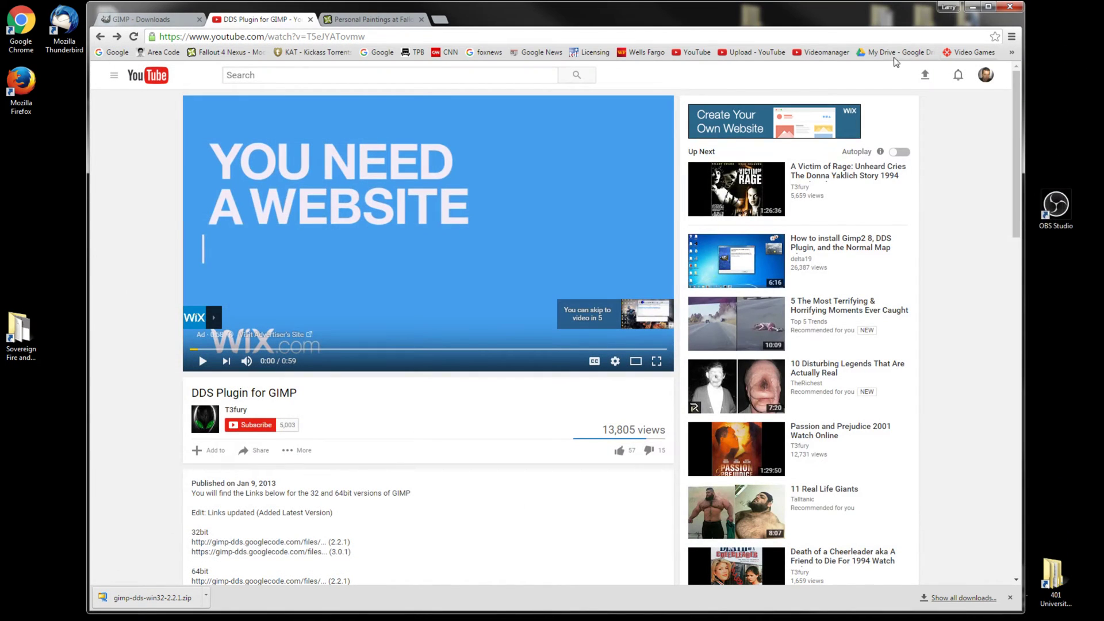
# Open pp9_Portrait.dds in GIMP, loading it with its mipmaps.
pyautogui.click(972, 7)
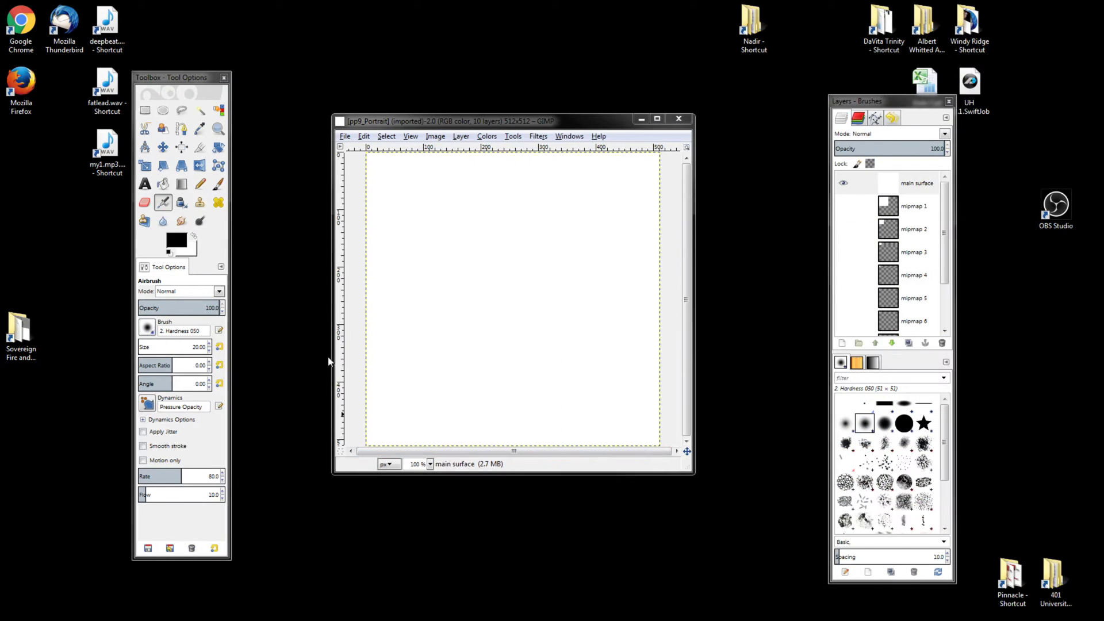
pyautogui.click(480, 298)
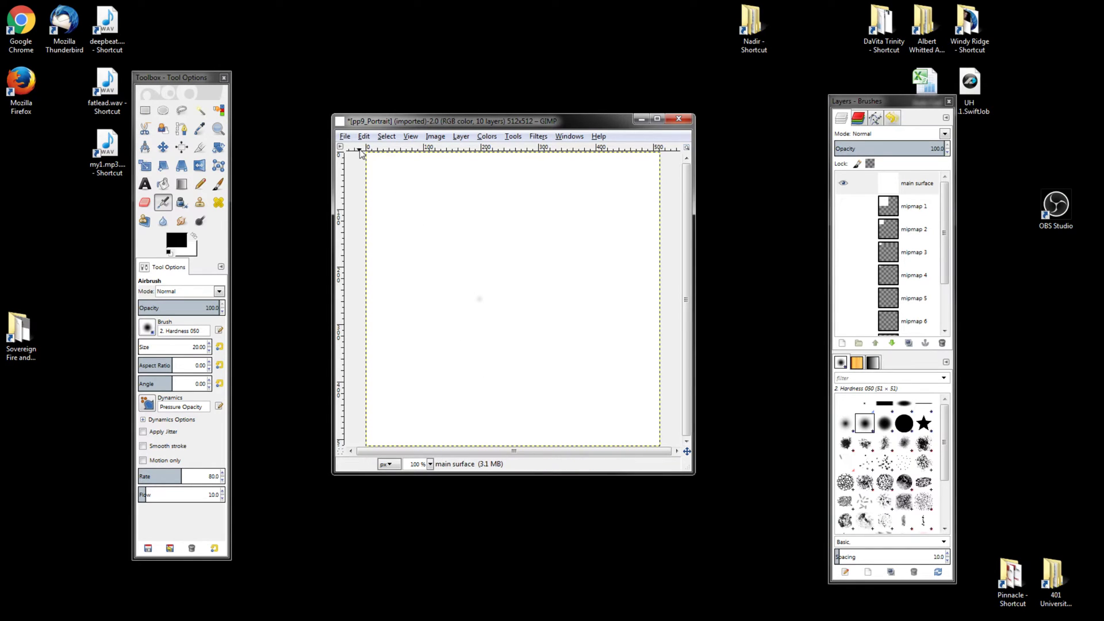
pyautogui.click(345, 137)
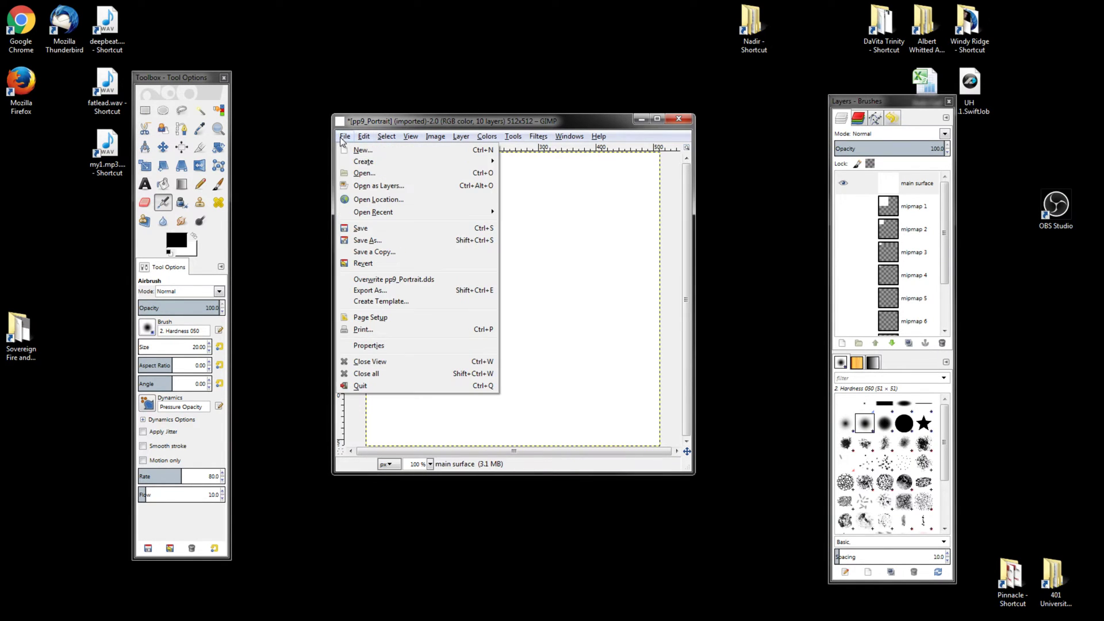
pyautogui.click(362, 174)
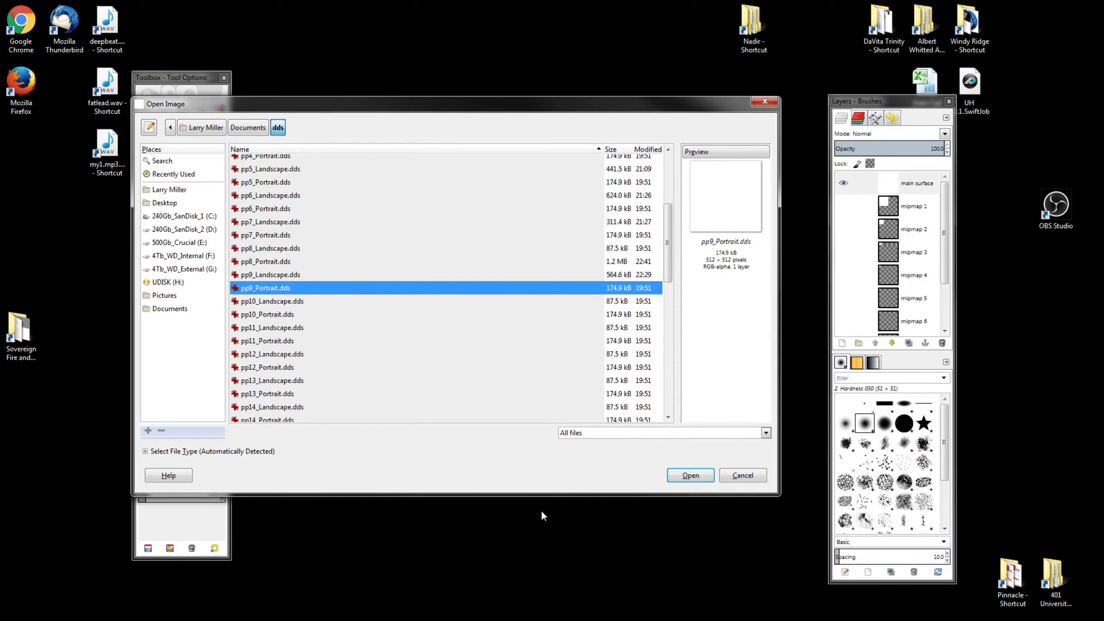
pyautogui.click(698, 478)
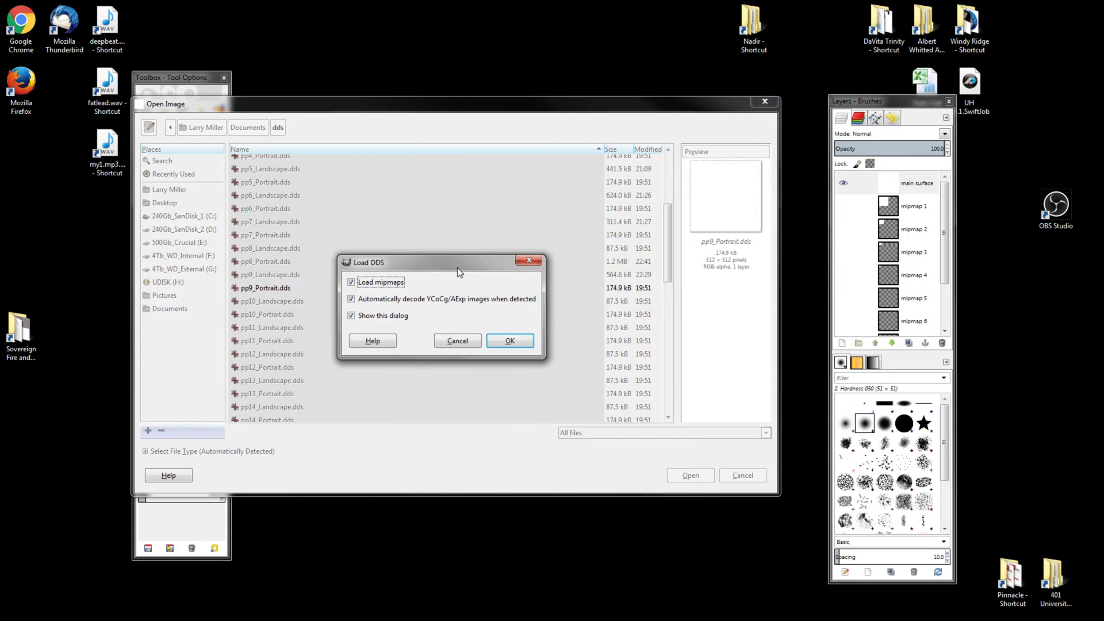
pyautogui.click(507, 341)
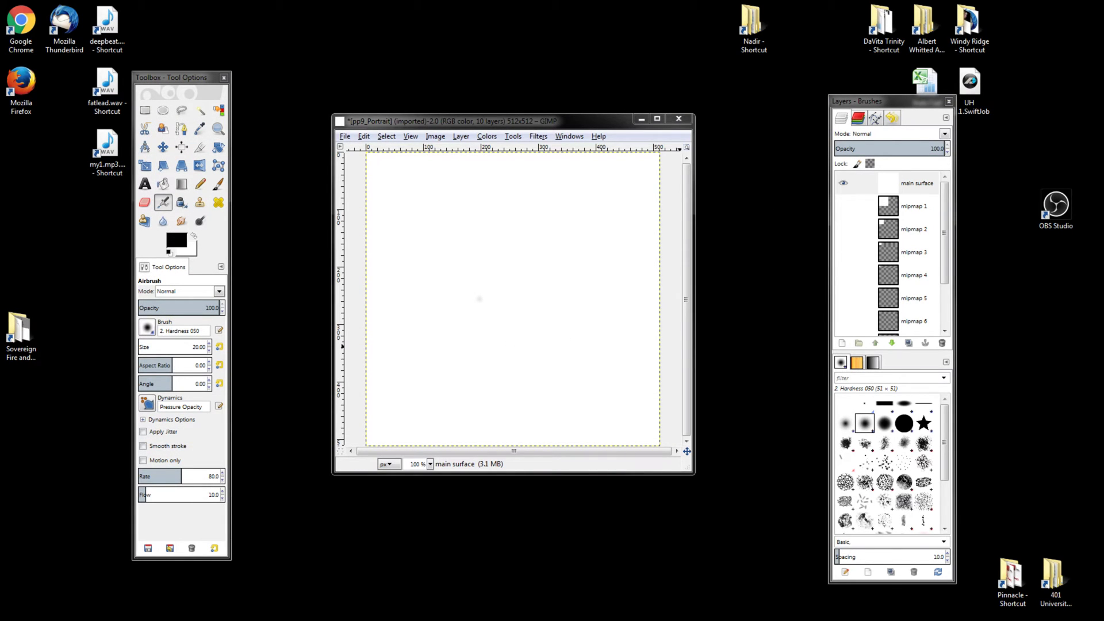
# Close the earlier edited image without saving and reposition the pp9_Portrait window.
pyautogui.click(679, 119)
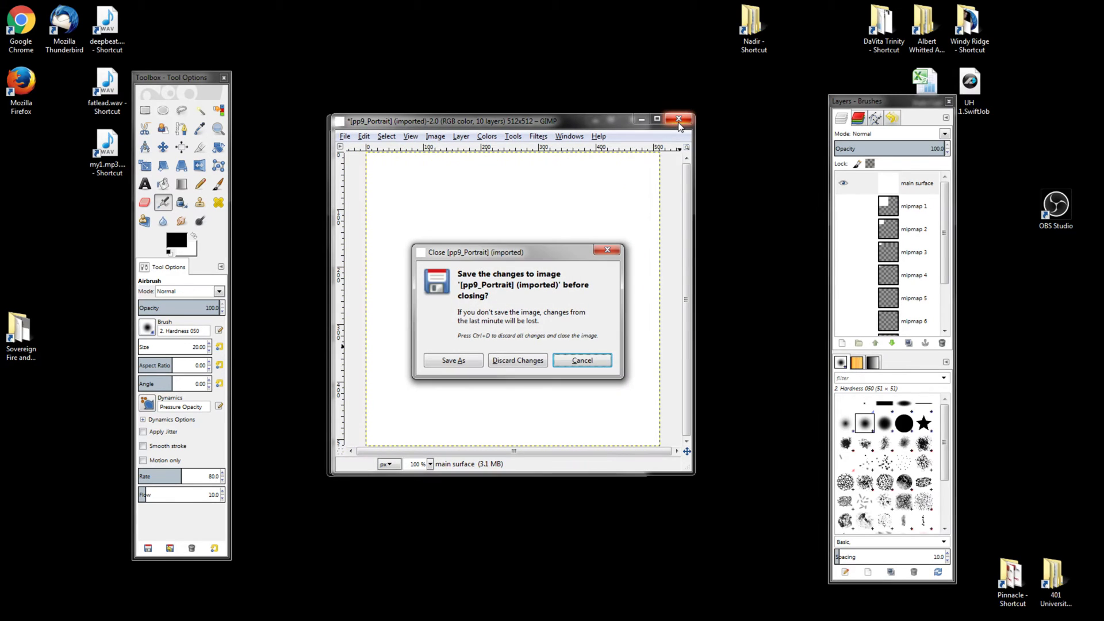
pyautogui.click(518, 361)
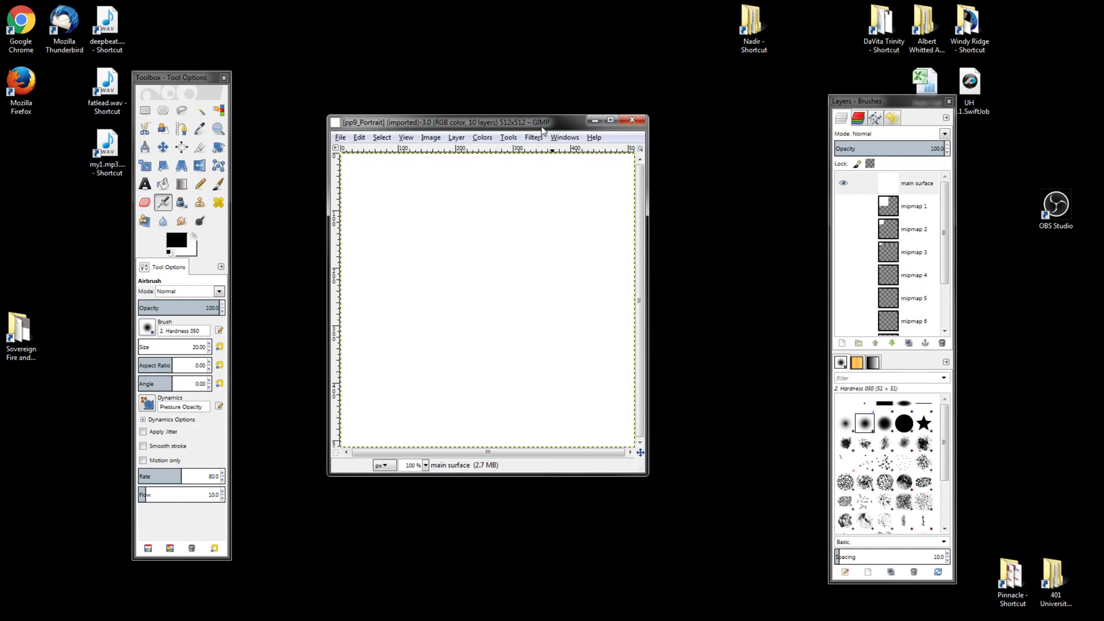
pyautogui.moveTo(530, 123)
pyautogui.mouseDown()
pyautogui.moveTo(540, 111)
pyautogui.moveTo(523, 143)
pyautogui.mouseUp()
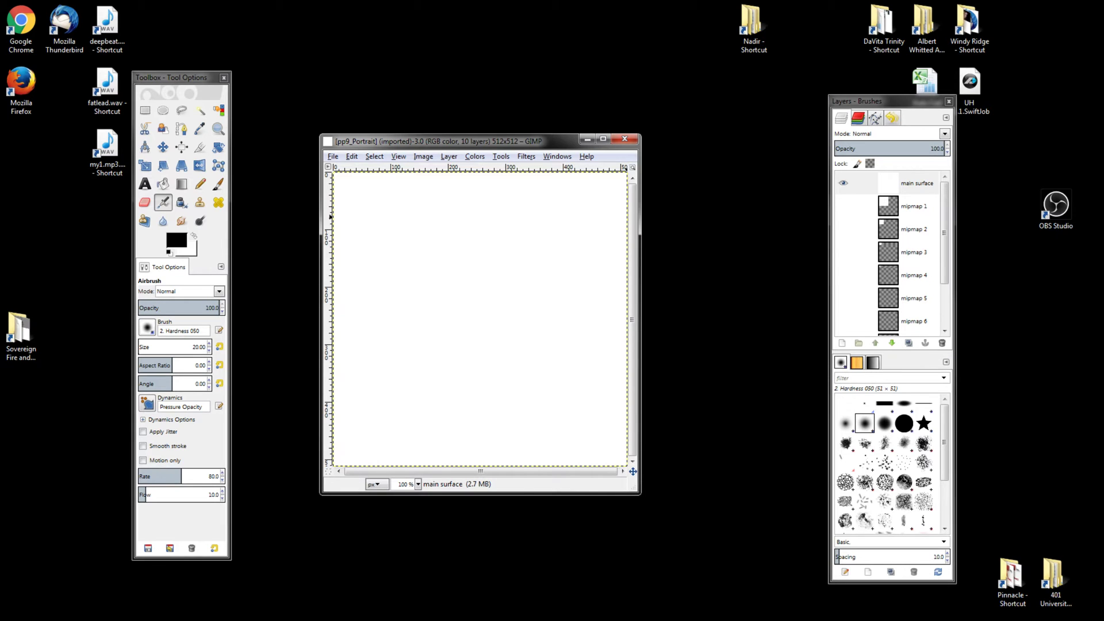
# Drag lol4.jpg from the Screenshots folder onto pp9_Portrait as a new top layer.
pyautogui.hotkey('alt', 'Tab')
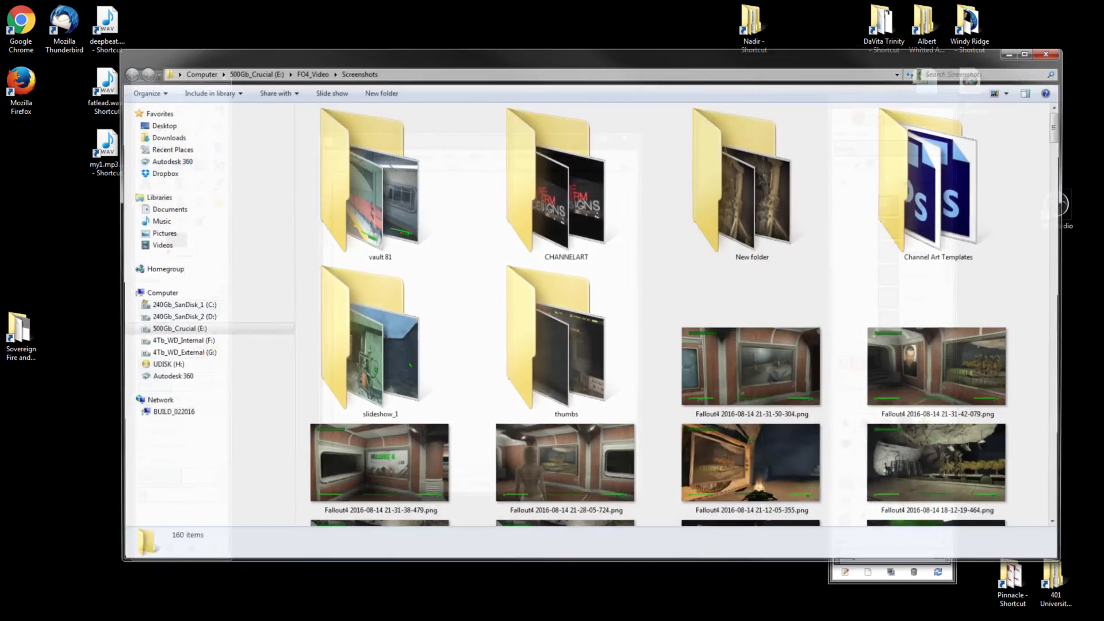
pyautogui.hotkey('alt', 'Tab')
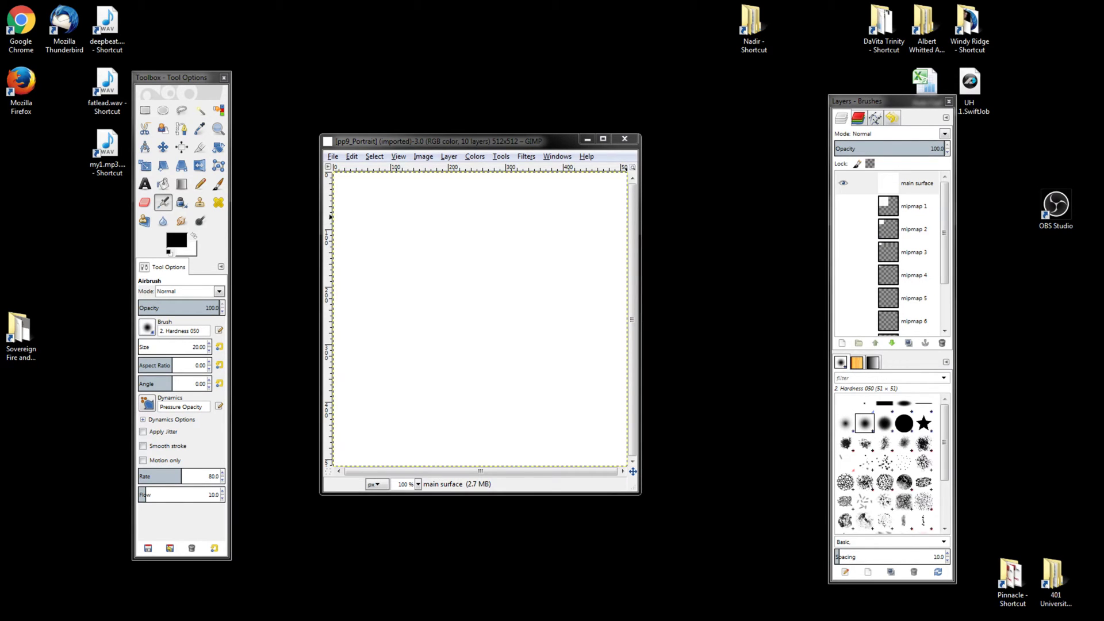
pyautogui.moveTo(330, 217); pyautogui.dragTo(493, 325)
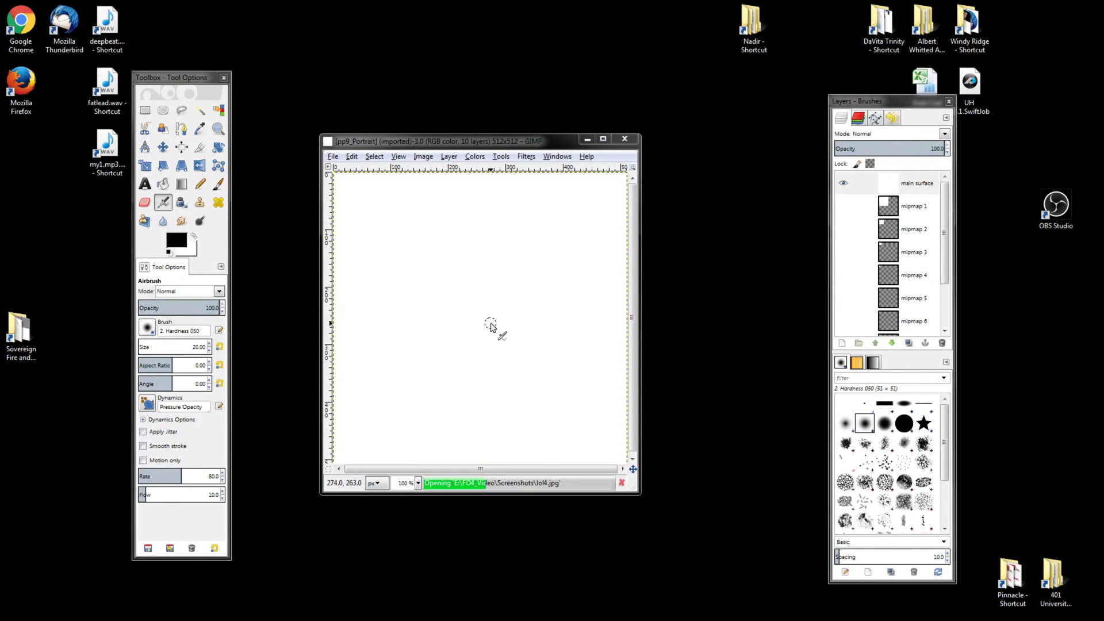
# Maximize the image window and zoom to 25% to see the whole lol4.jpg layer.
pyautogui.click(604, 139)
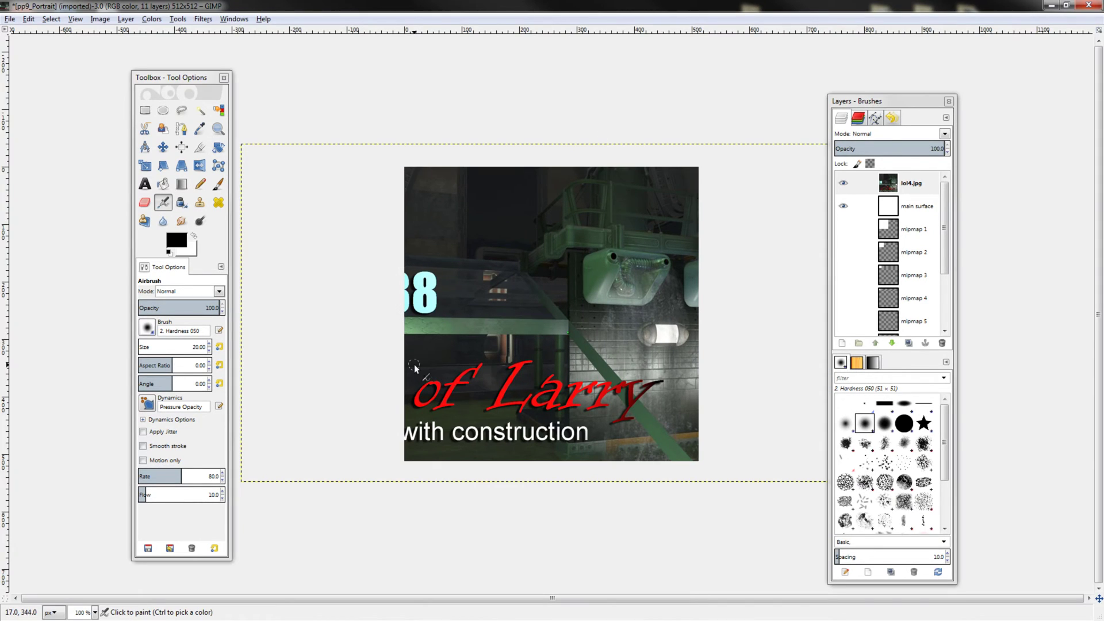
pyautogui.click(95, 614)
pyautogui.click(87, 585)
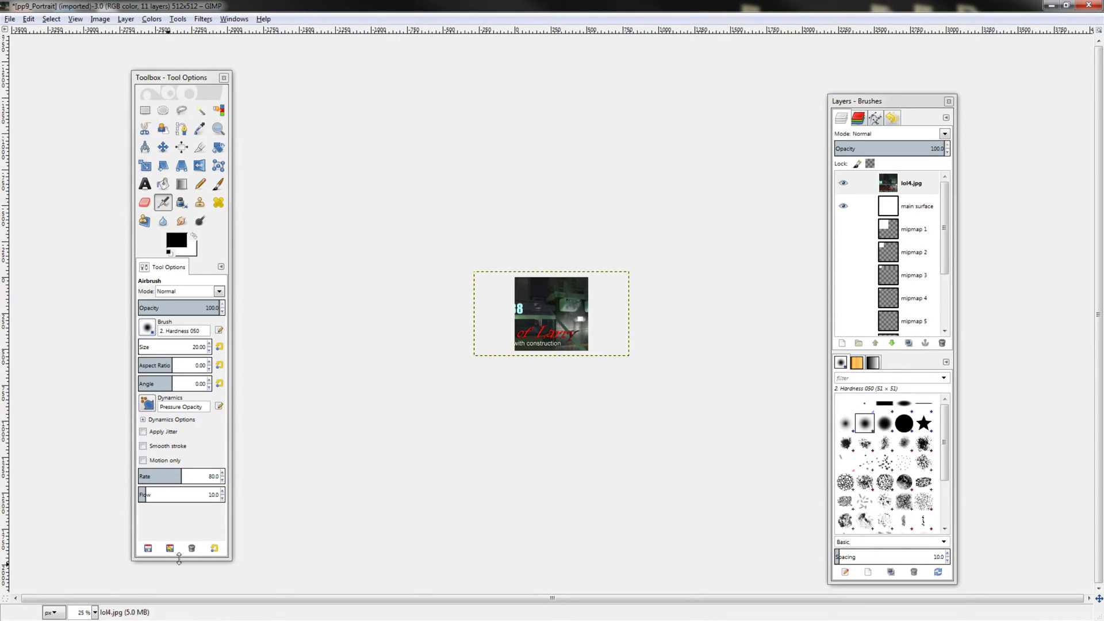
# Shrink the lol4.jpg layer with the Scale tool and move it onto the white texture.
pyautogui.click(146, 167)
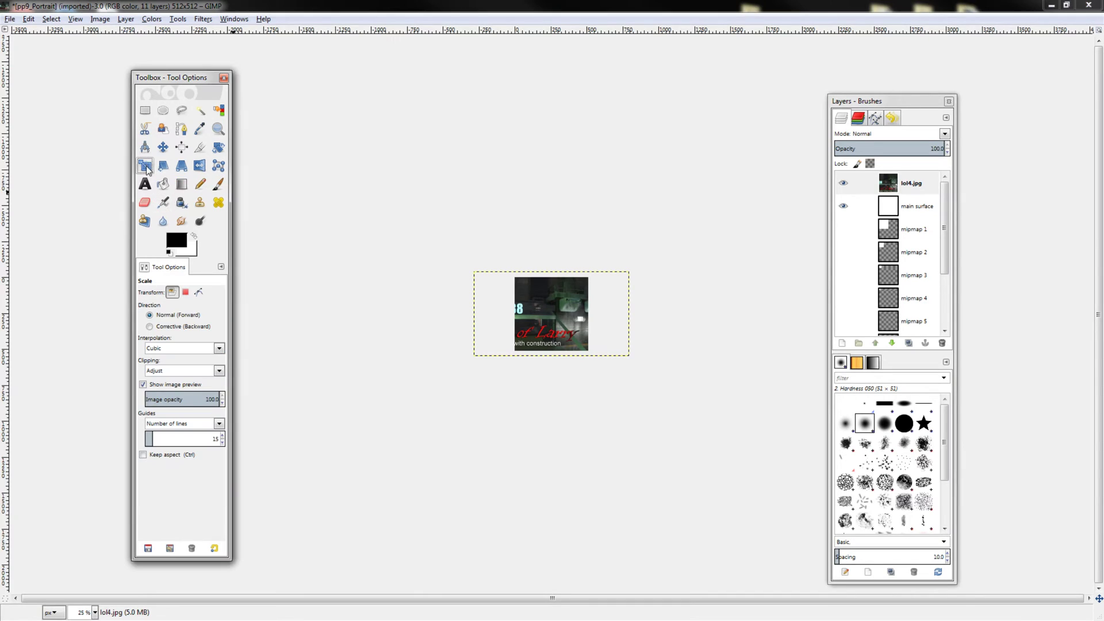
pyautogui.click(535, 315)
pyautogui.press('Tab')
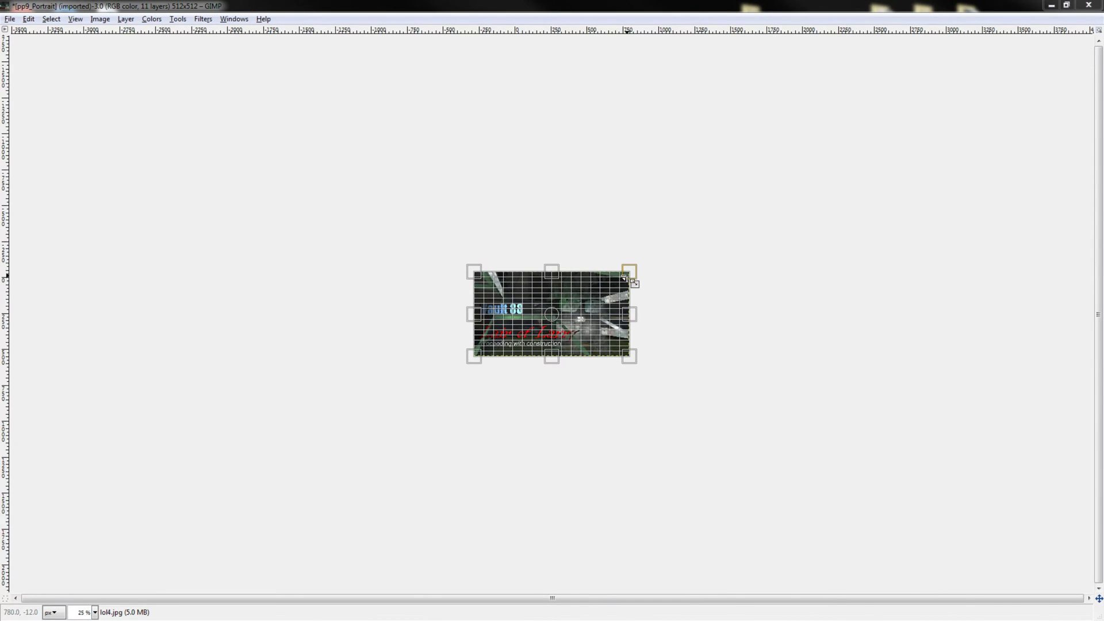
pyautogui.press('Tab')
pyautogui.moveTo(639, 275); pyautogui.dragTo(524, 336)
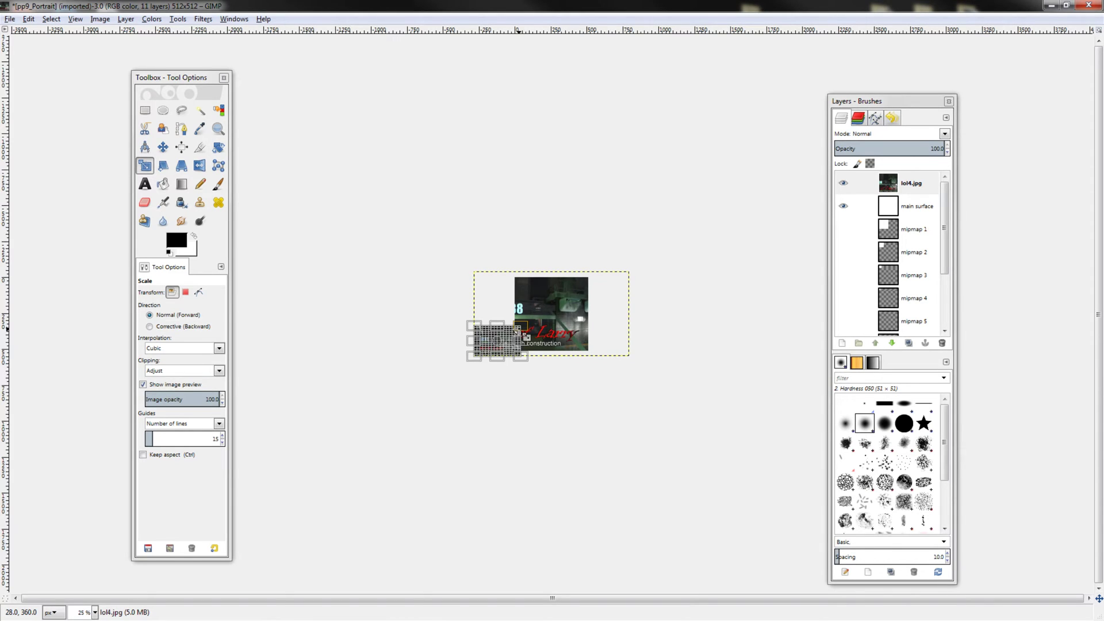
pyautogui.moveTo(524, 336); pyautogui.dragTo(521, 328)
pyautogui.press('Return')
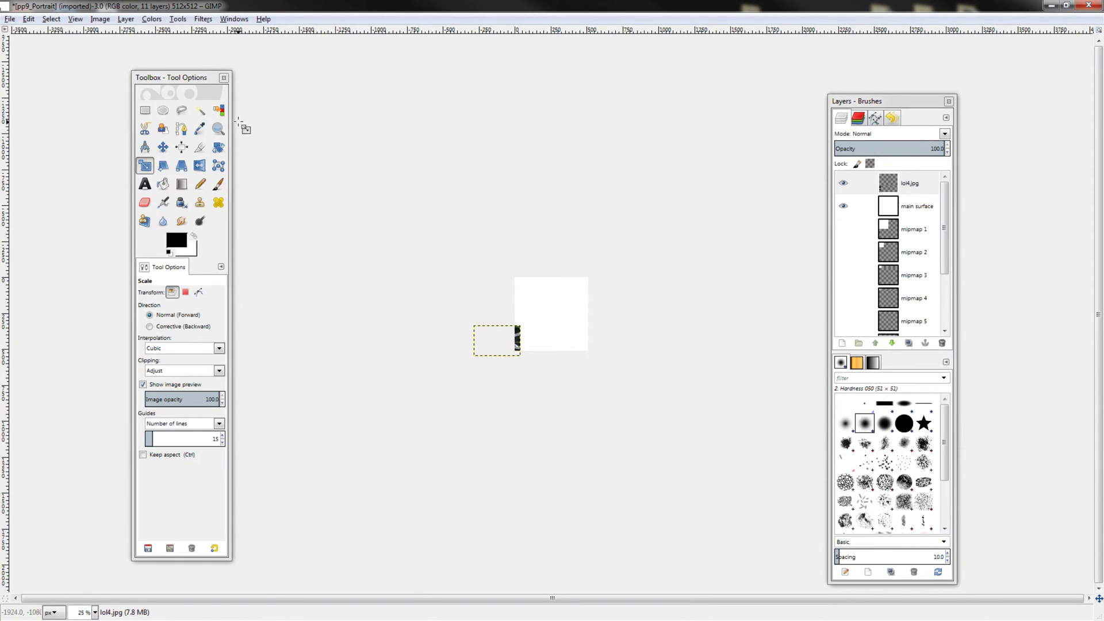
pyautogui.click(163, 148)
pyautogui.moveTo(498, 336); pyautogui.dragTo(553, 313)
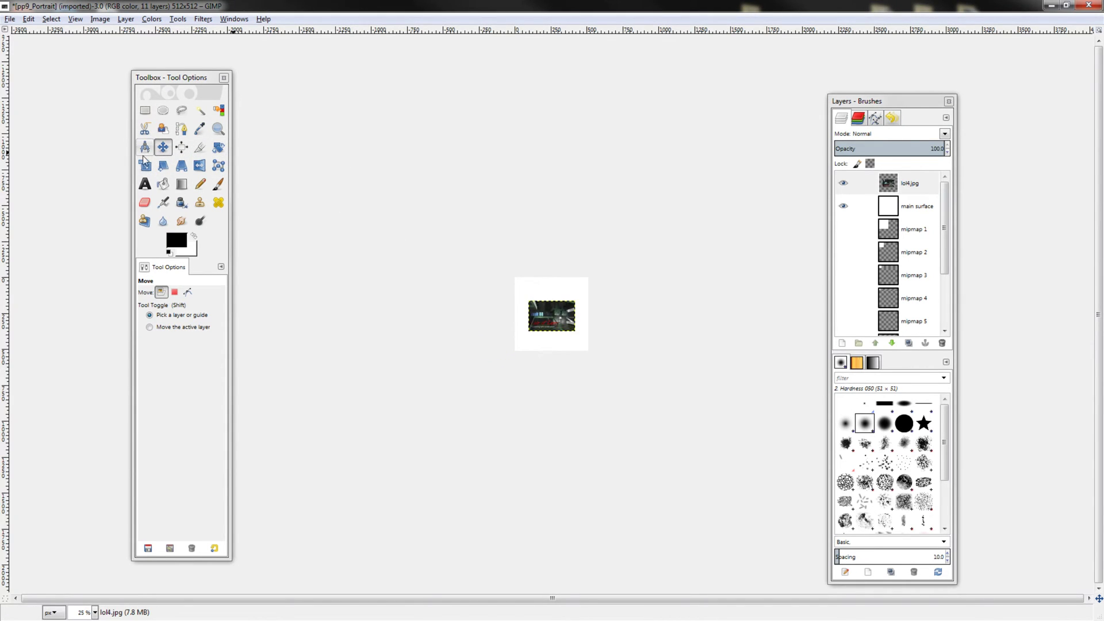
# Enlarge the screenshot layer to cover the 512×512 texture and align it.
pyautogui.click(145, 166)
pyautogui.click(575, 311)
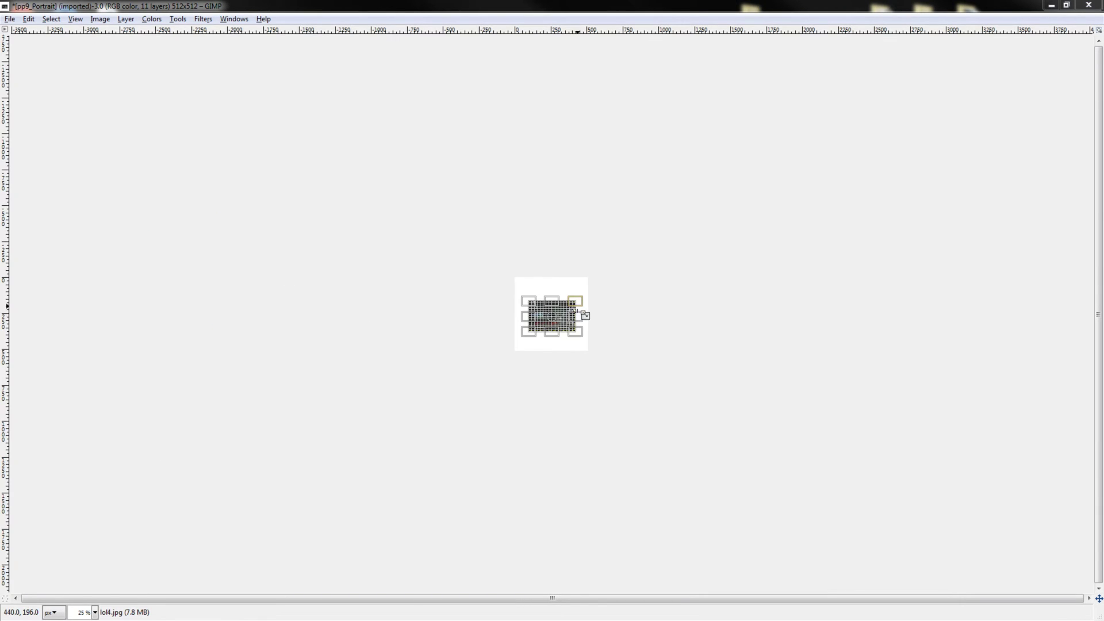
pyautogui.moveTo(590, 301); pyautogui.dragTo(635, 262)
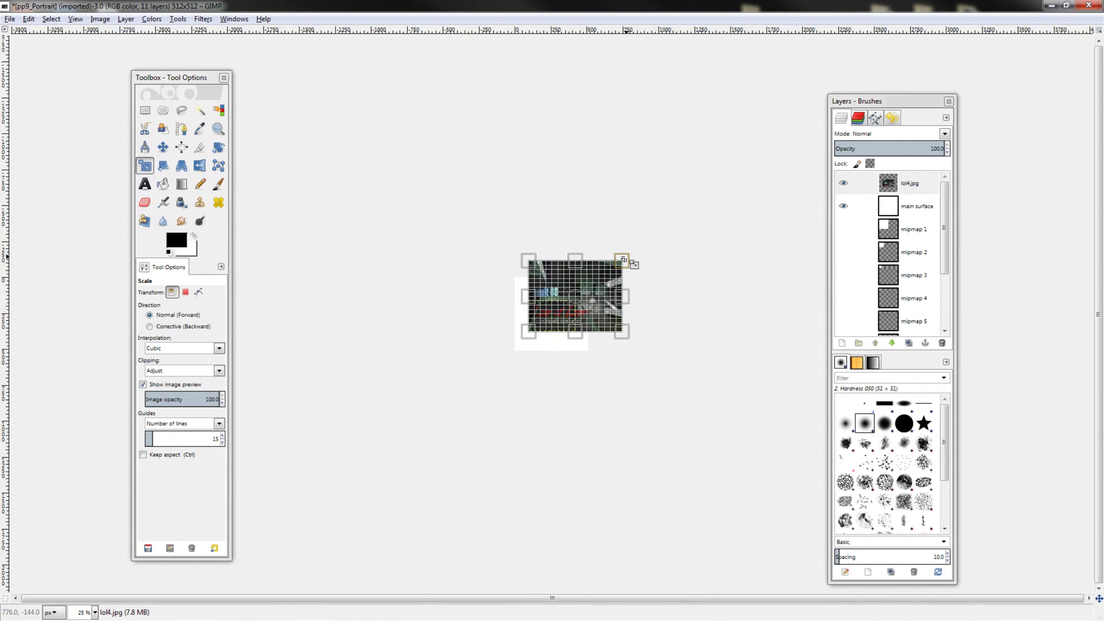
pyautogui.click(163, 148)
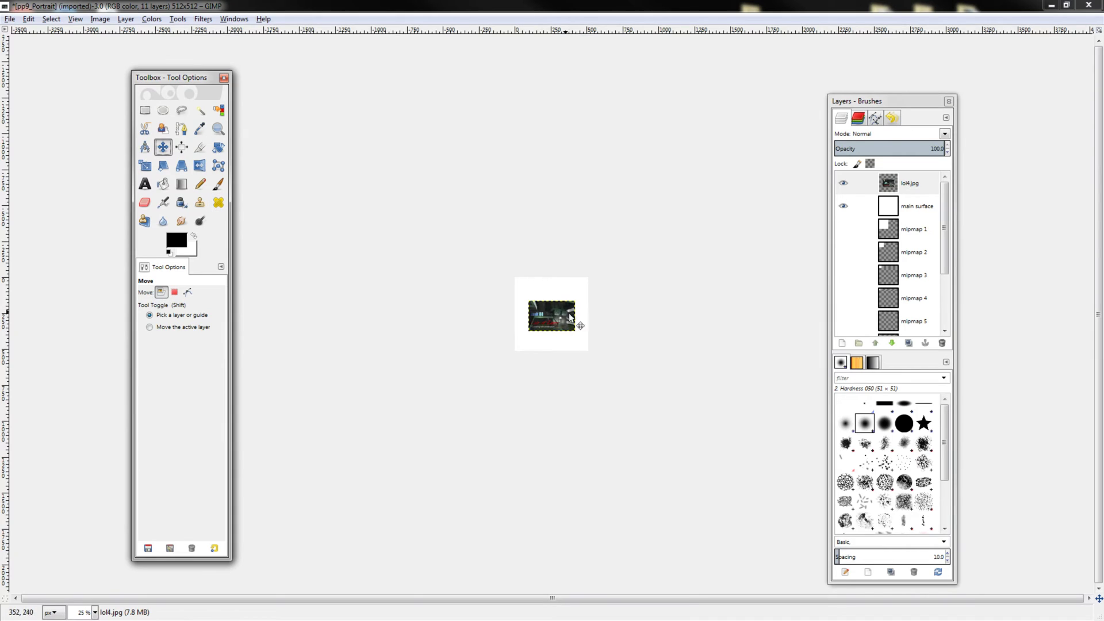
pyautogui.click(145, 166)
pyautogui.click(538, 313)
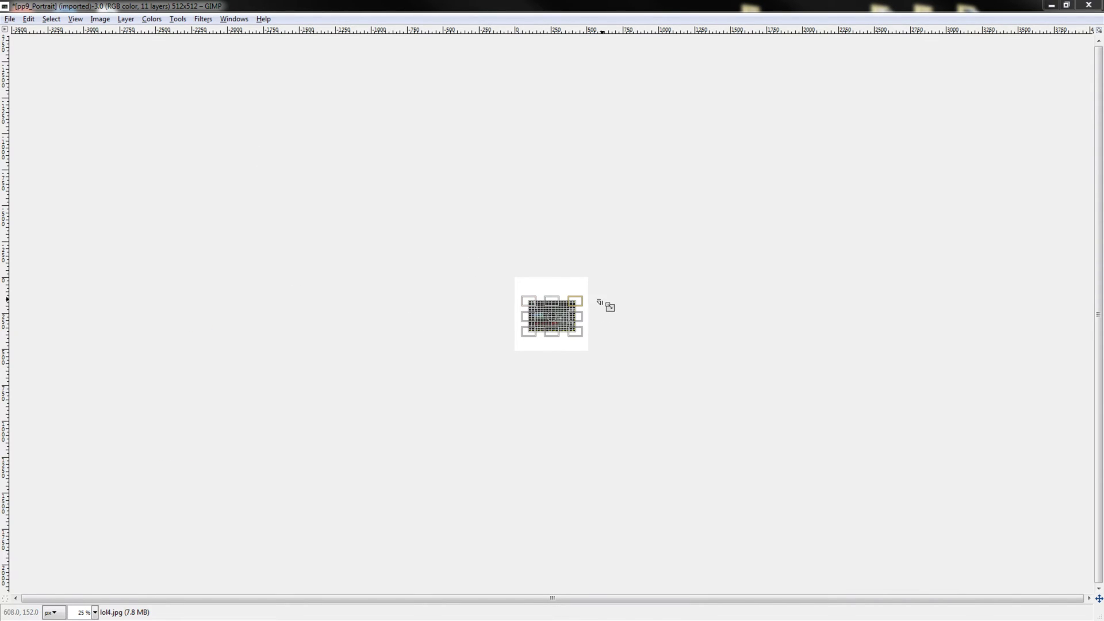
pyautogui.moveTo(589, 304); pyautogui.dragTo(640, 251)
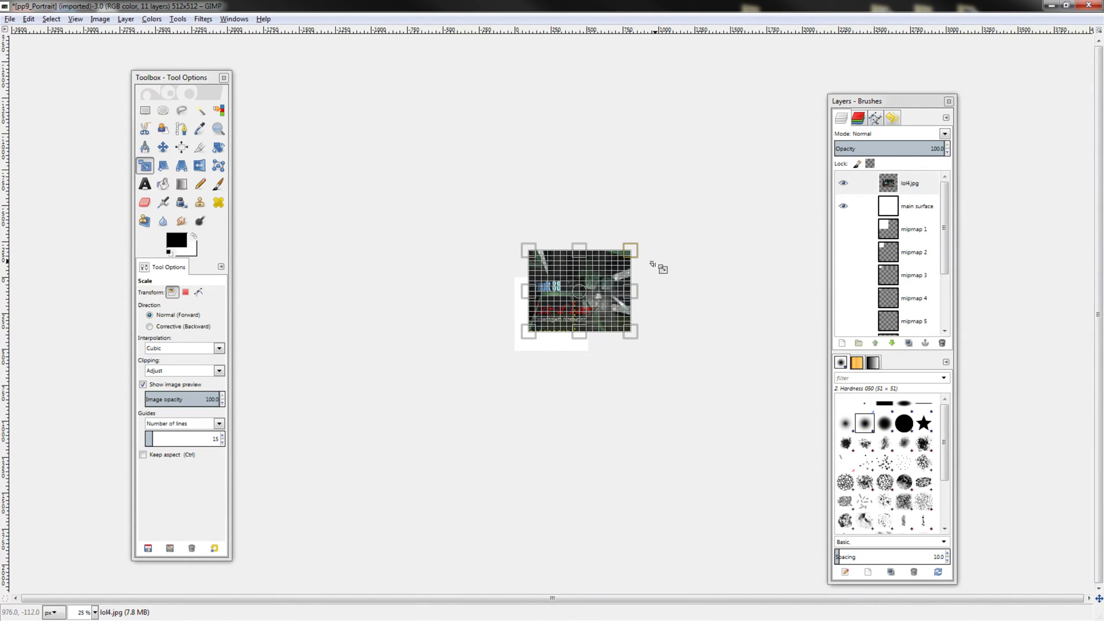
pyautogui.press('Return')
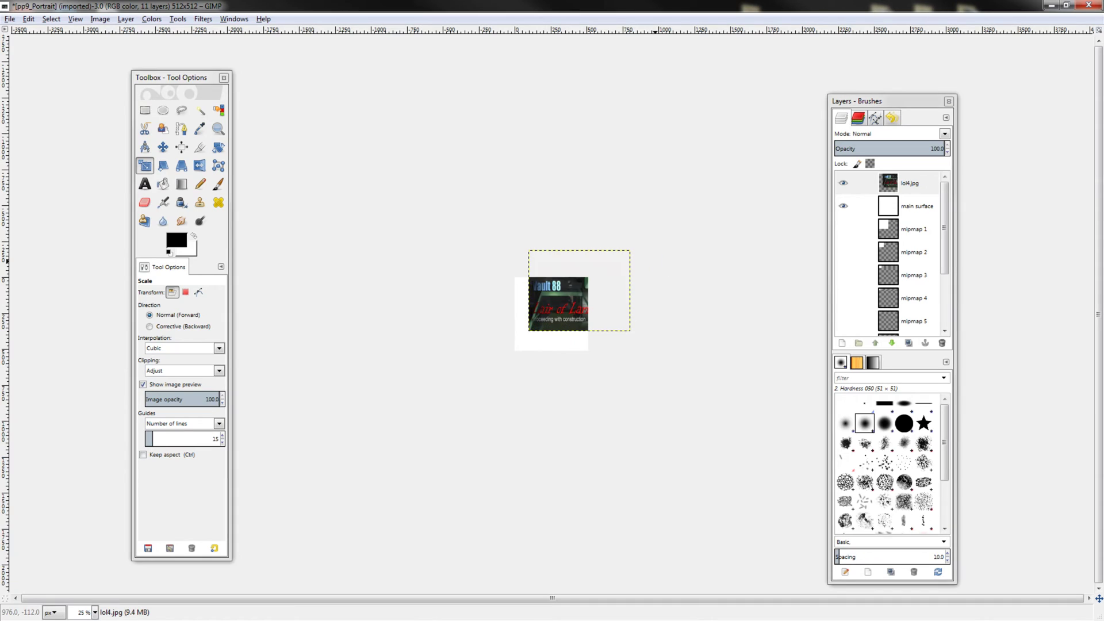
pyautogui.click(163, 147)
pyautogui.moveTo(610, 316); pyautogui.dragTo(598, 335)
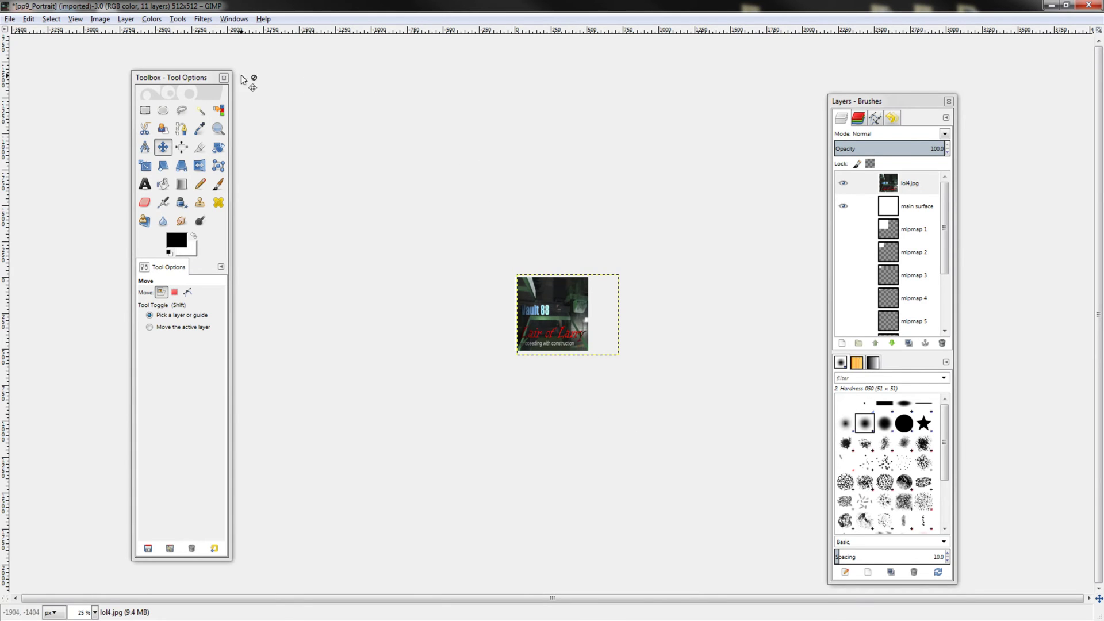
# Export over pp9_Portrait.dds with Compression None and no mipmaps.
pyautogui.click(11, 19)
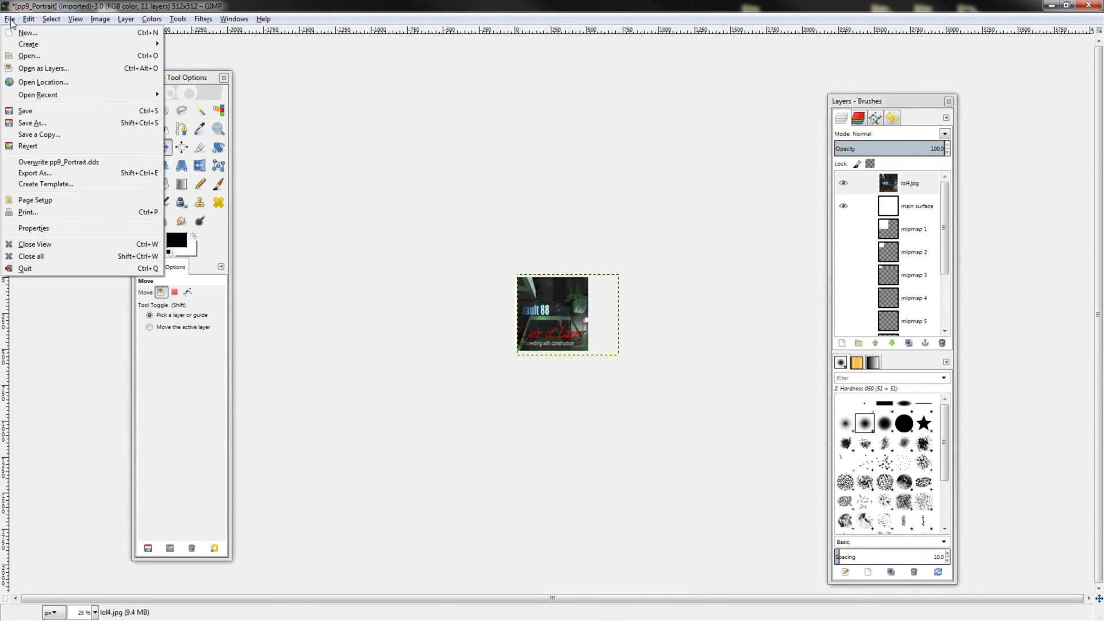
pyautogui.click(44, 174)
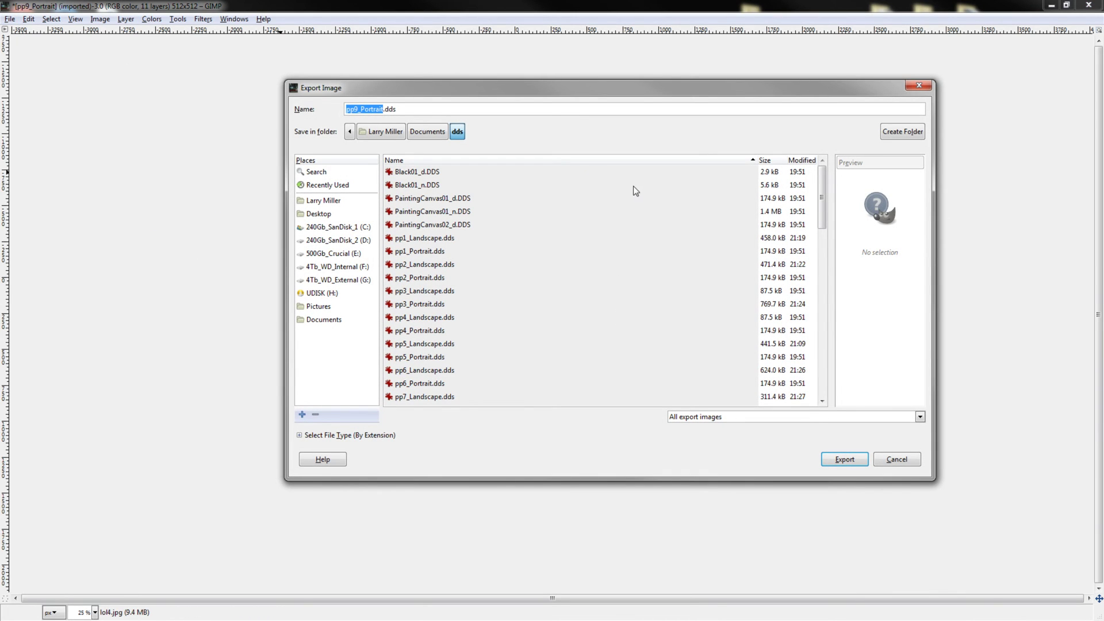
pyautogui.click(840, 461)
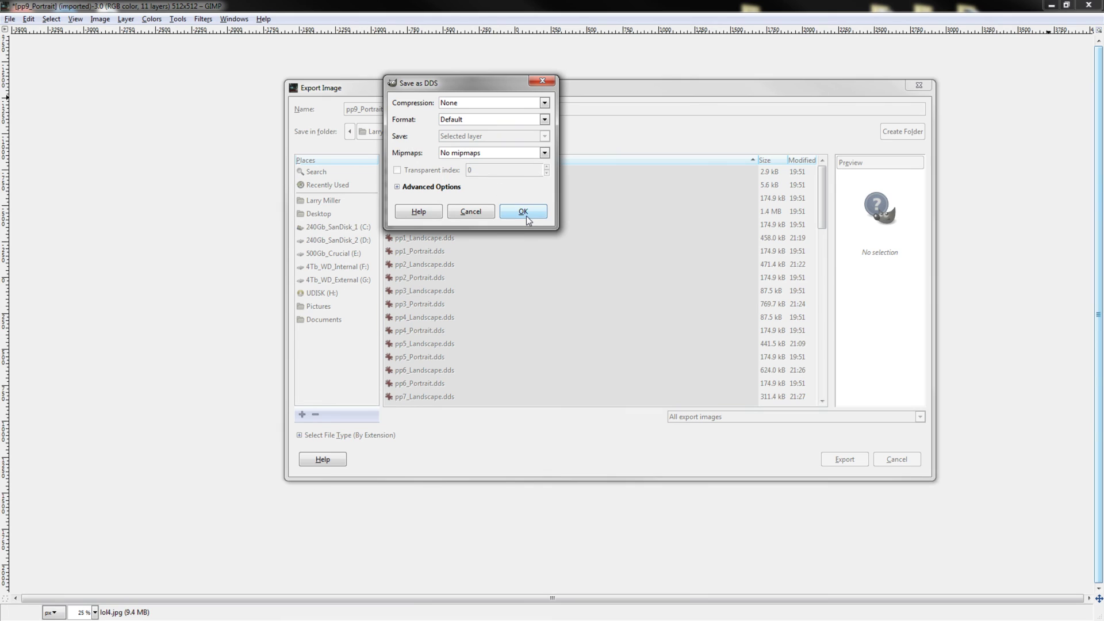
pyautogui.click(526, 216)
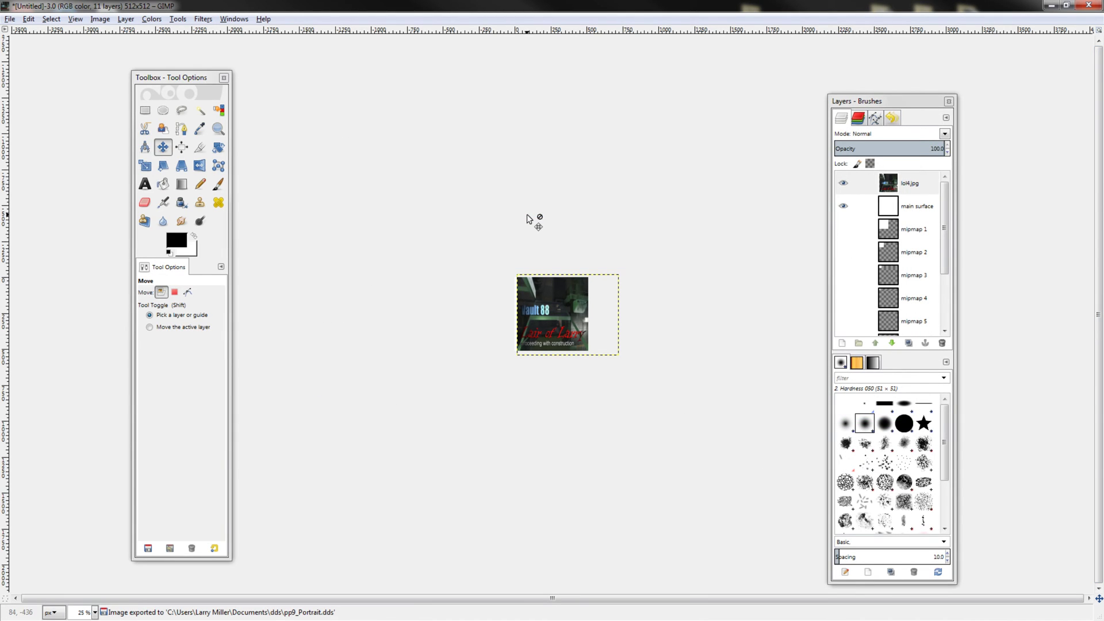
# Close the exported image window, choosing Discard Changes.
pyautogui.click(1089, 4)
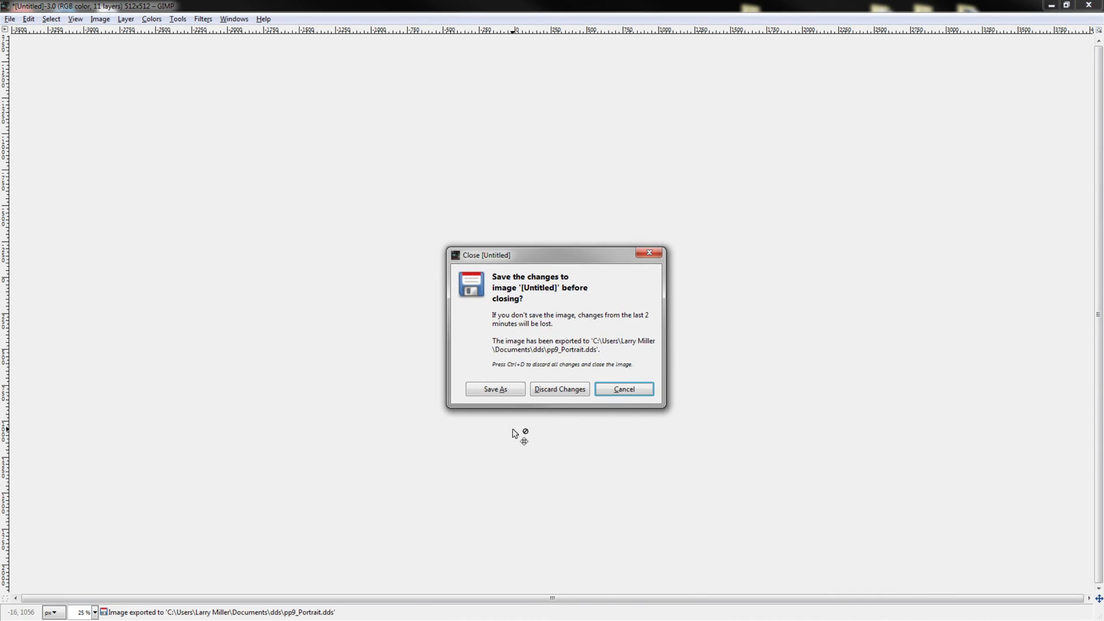
pyautogui.click(550, 391)
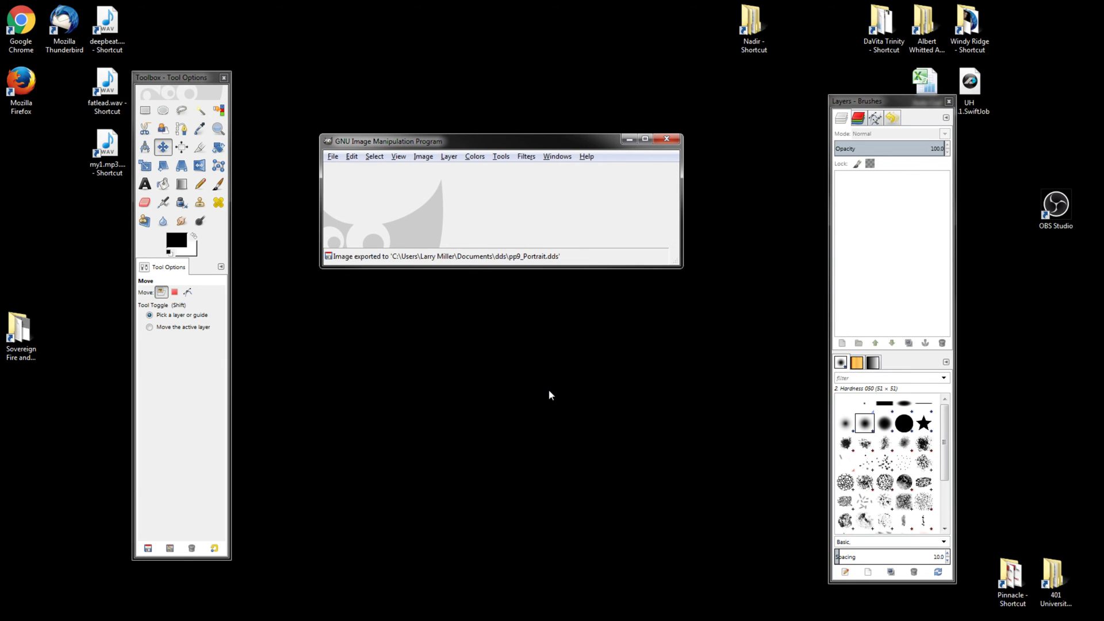